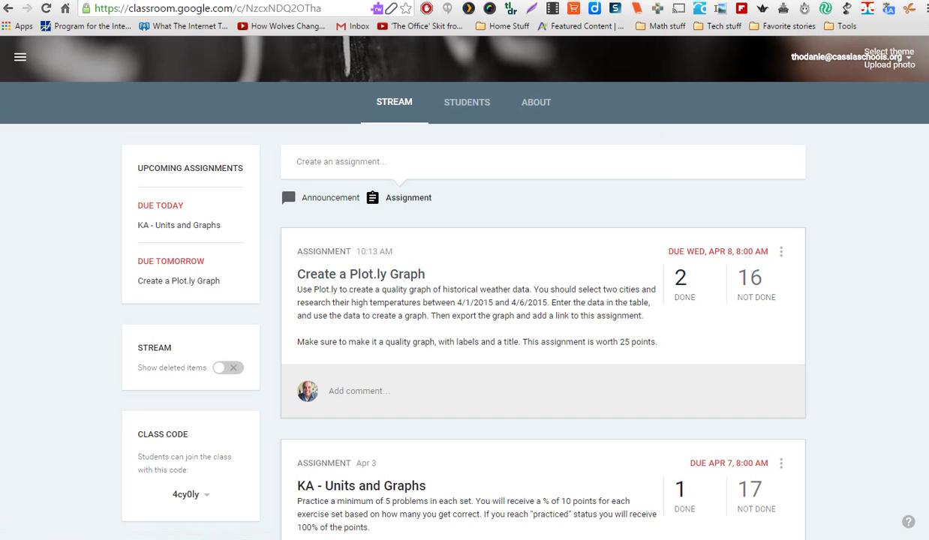
- Open plot.ly in a separate browser tab and sign in to the existing account through Google+
{"action": "left_click", "coordinate": [574, 9]}
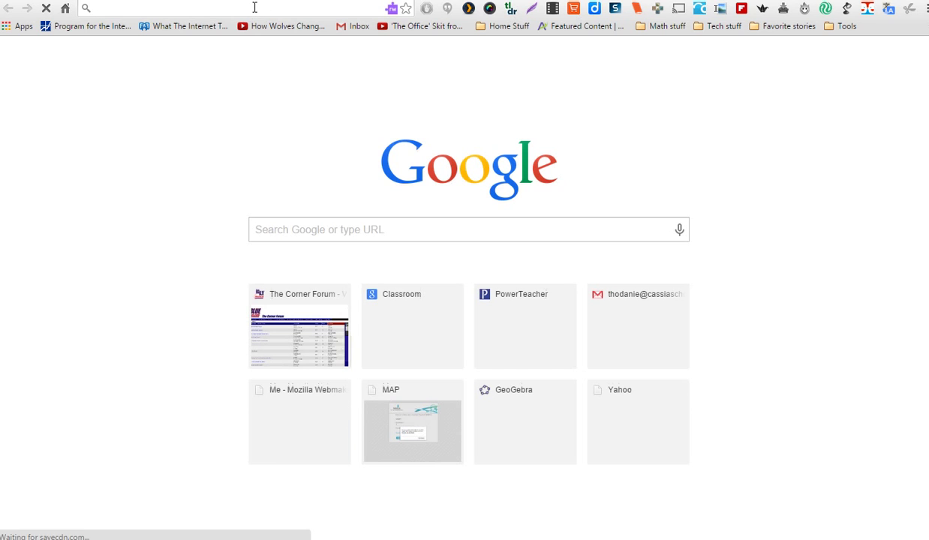
{"action": "type", "text": "plot.ly"}
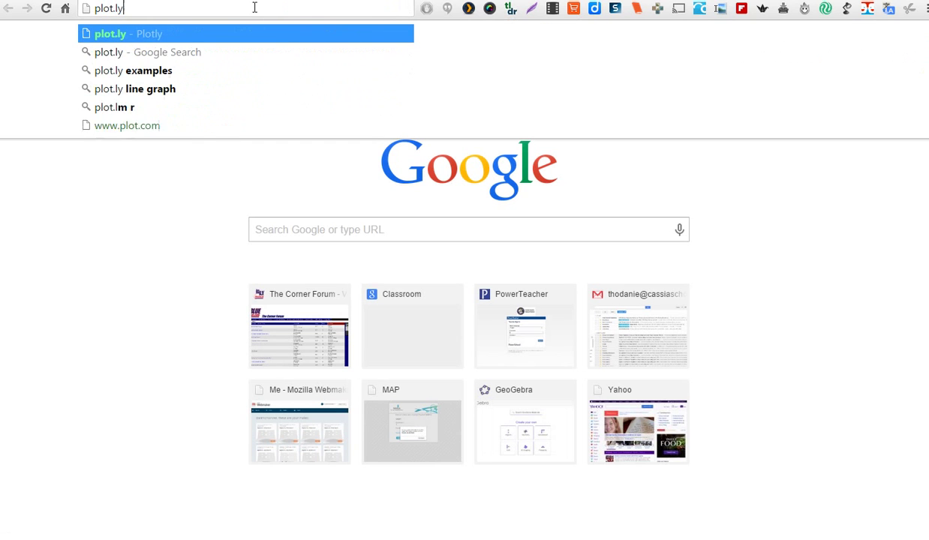
{"action": "key", "text": "Return"}
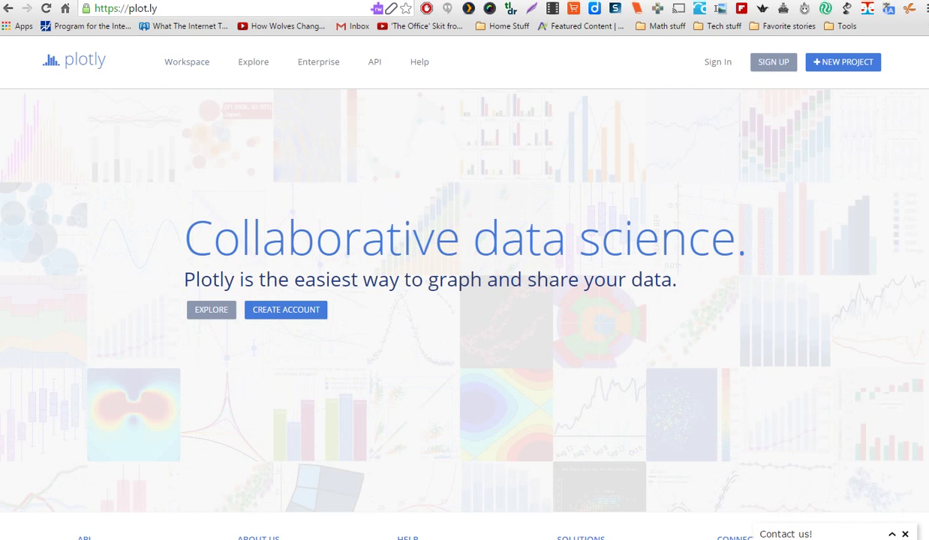
{"action": "left_click", "coordinate": [717, 63]}
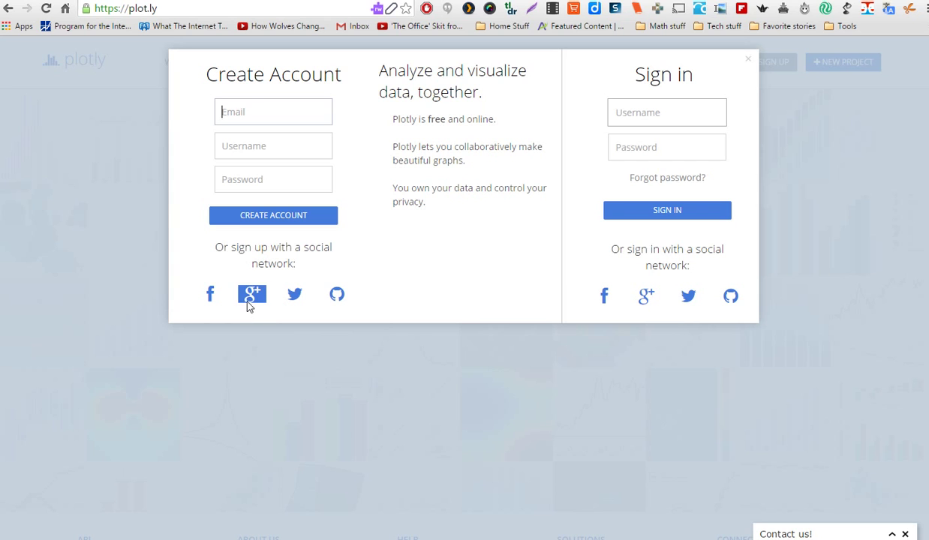
{"action": "left_click", "coordinate": [646, 298]}
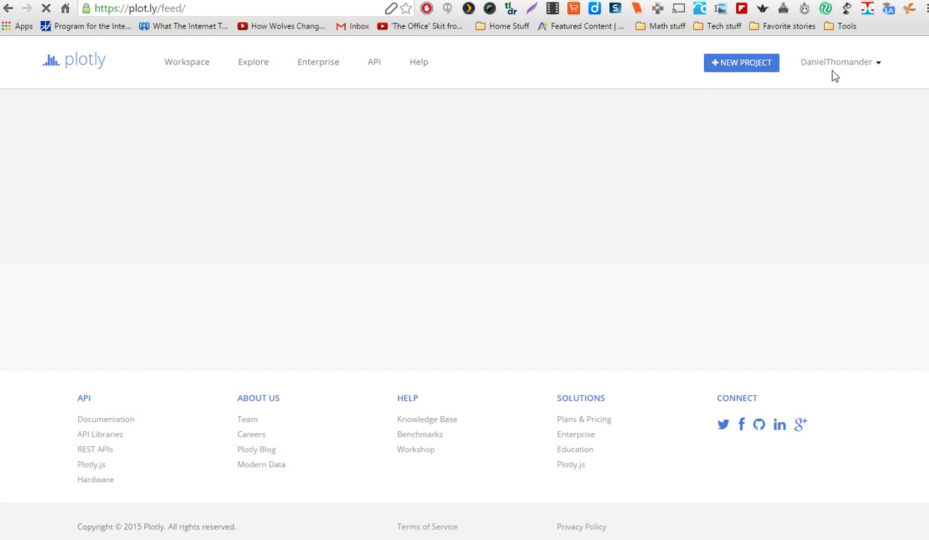
- Start a new project and rename the first column of its grid "Date in April"
{"action": "left_click", "coordinate": [839, 65]}
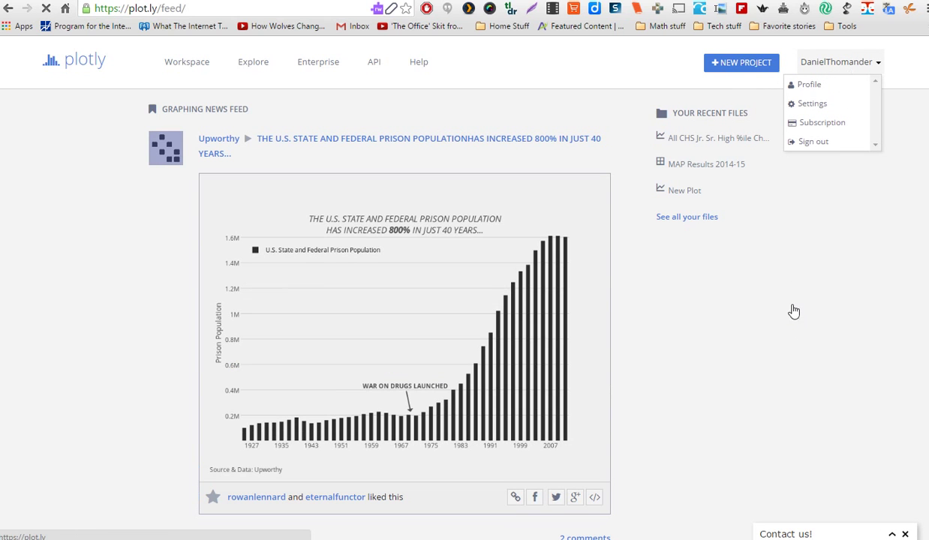
{"action": "left_click", "coordinate": [725, 65]}
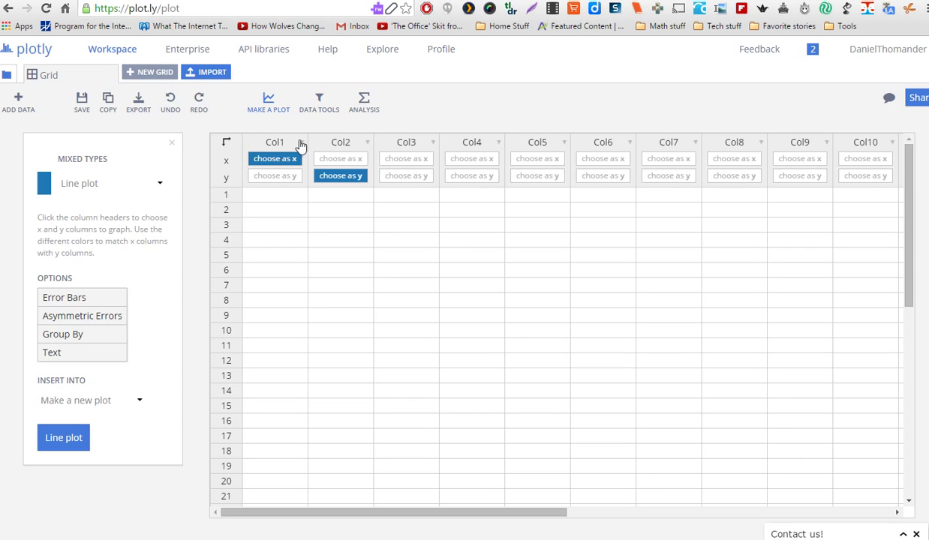
{"action": "left_click", "coordinate": [301, 145]}
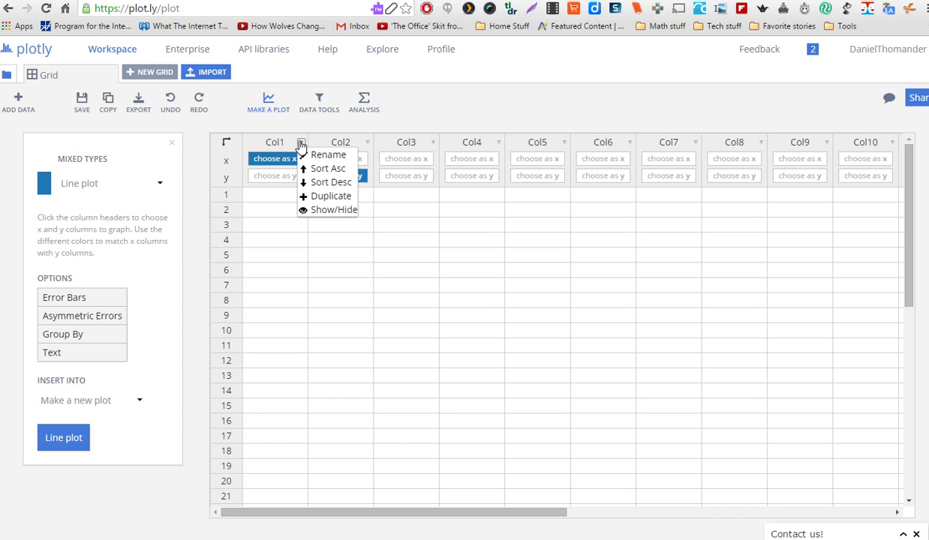
{"action": "left_click", "coordinate": [324, 155]}
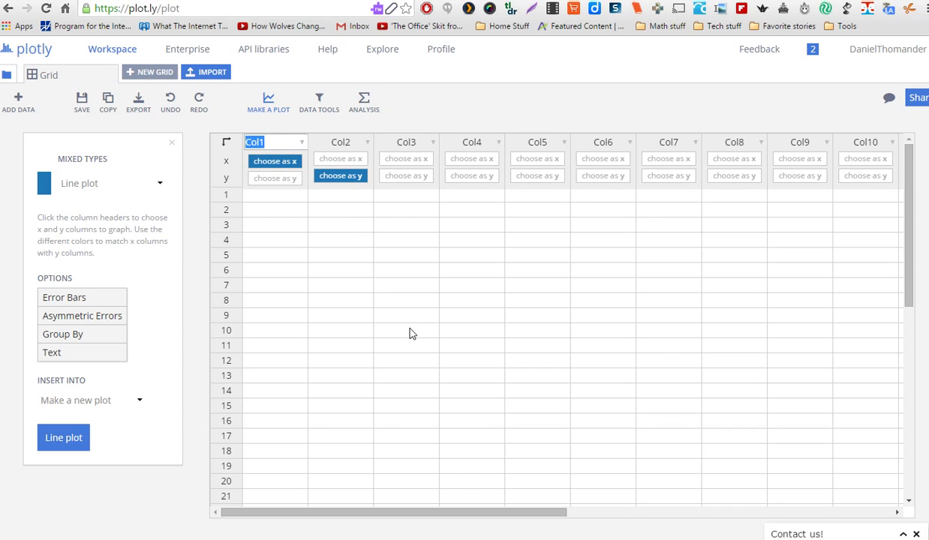
{"action": "type", "text": "Date in April"}
{"action": "key", "text": "Return"}
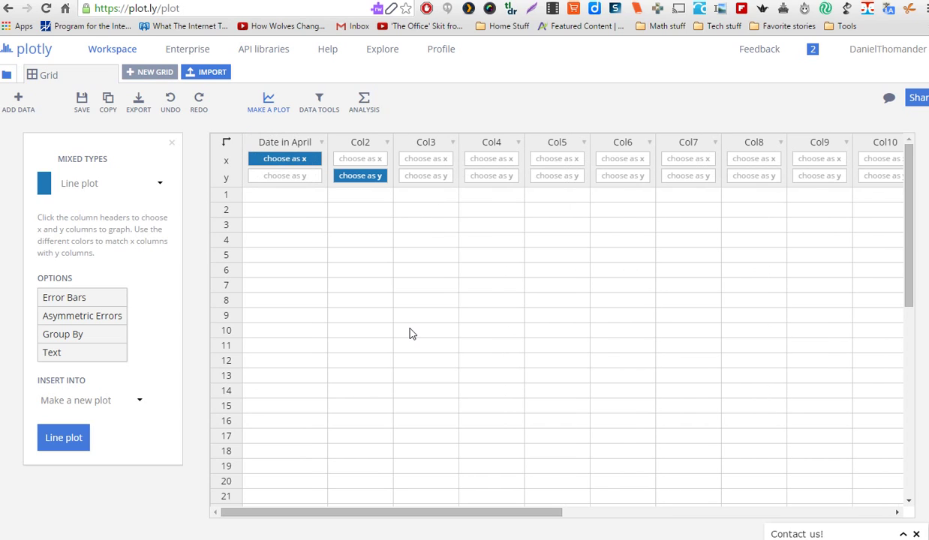
- Enter the dates 1 through 6 in the first six rows of the Date in April column
{"action": "left_click", "coordinate": [293, 197]}
{"action": "type", "text": "1"}
{"action": "key", "text": "Return"}
{"action": "type", "text": "2"}
{"action": "key", "text": "Tab"}
{"action": "key", "text": "Down"}
{"action": "key", "text": "Left"}
{"action": "type", "text": "3"}
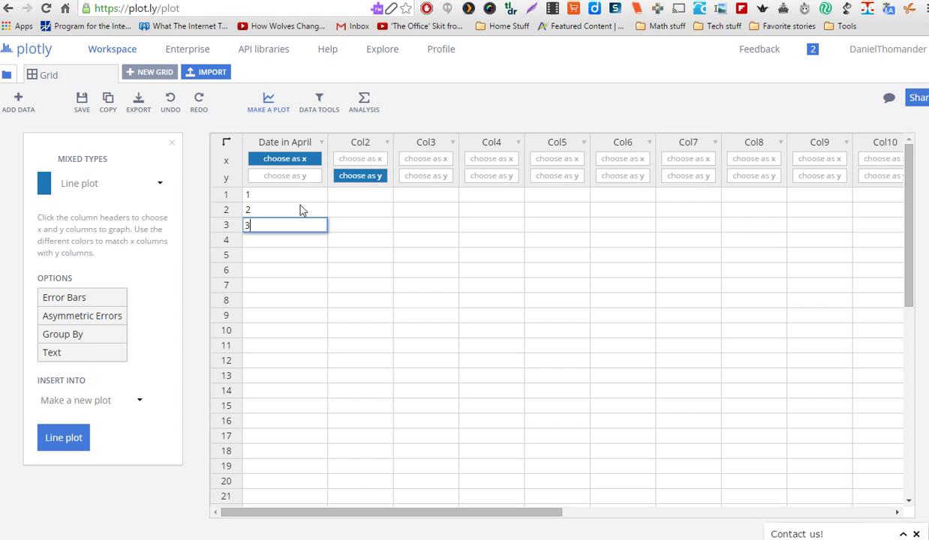
{"action": "key", "text": "Return"}
{"action": "type", "text": "4"}
{"action": "key", "text": "Return"}
{"action": "type", "text": "5"}
{"action": "key", "text": "Return"}
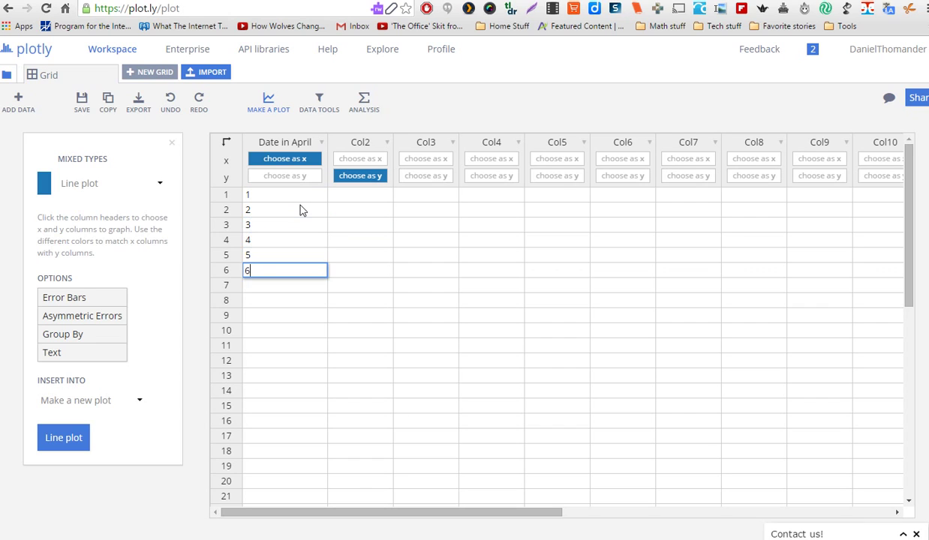
{"action": "type", "text": "6"}
{"action": "key", "text": "Tab"}
{"action": "key", "text": "Up"}
{"action": "key", "text": "Up"}
{"action": "key", "text": "Up"}
{"action": "key", "text": "Up"}
{"action": "key", "text": "Up"}
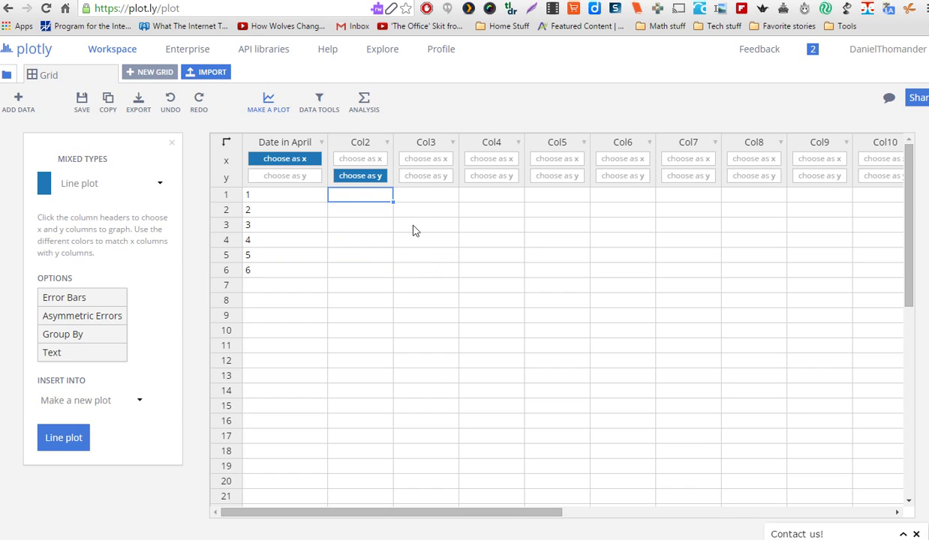
- Check the graph assignment in Google Classroom and rename the grid's second column "High in Mexico City"
{"action": "left_click", "coordinate": [375, 0]}
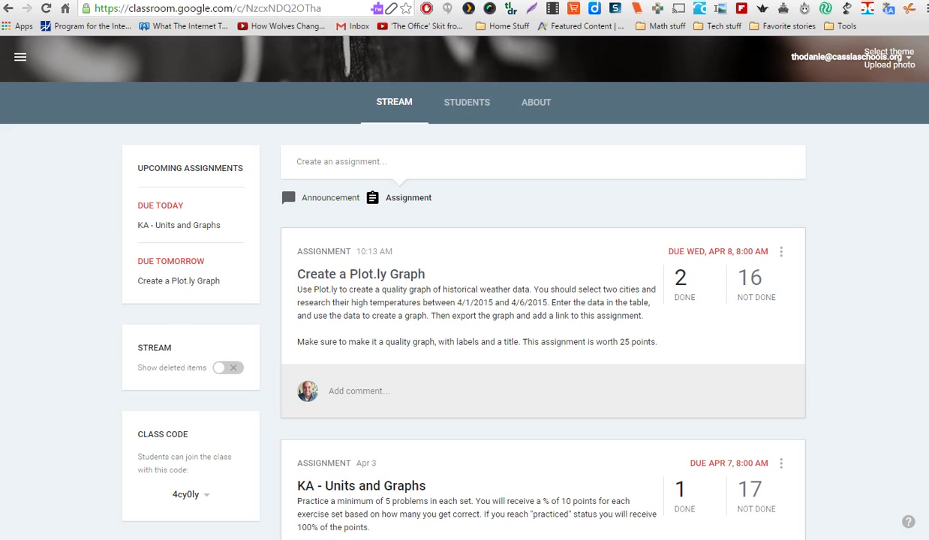
{"action": "left_click", "coordinate": [600, 1]}
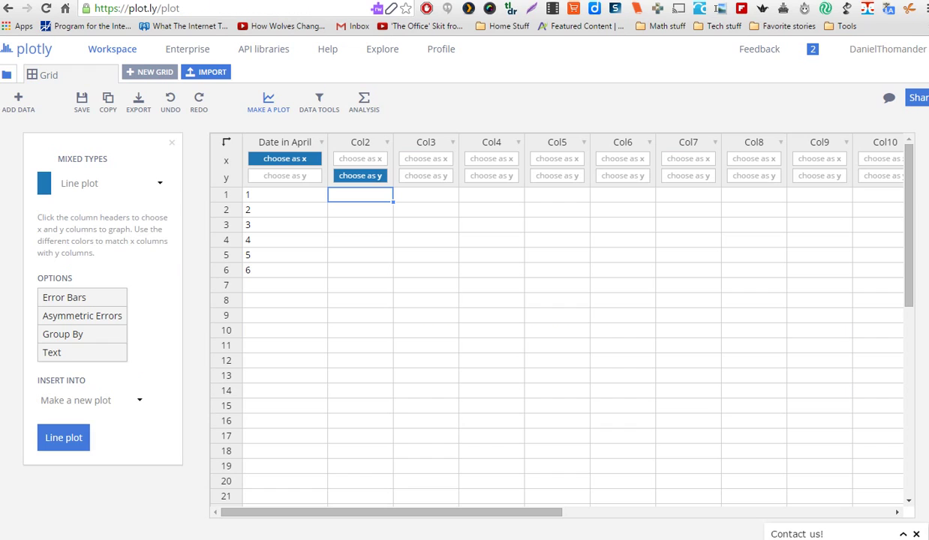
{"action": "left_click", "coordinate": [387, 142]}
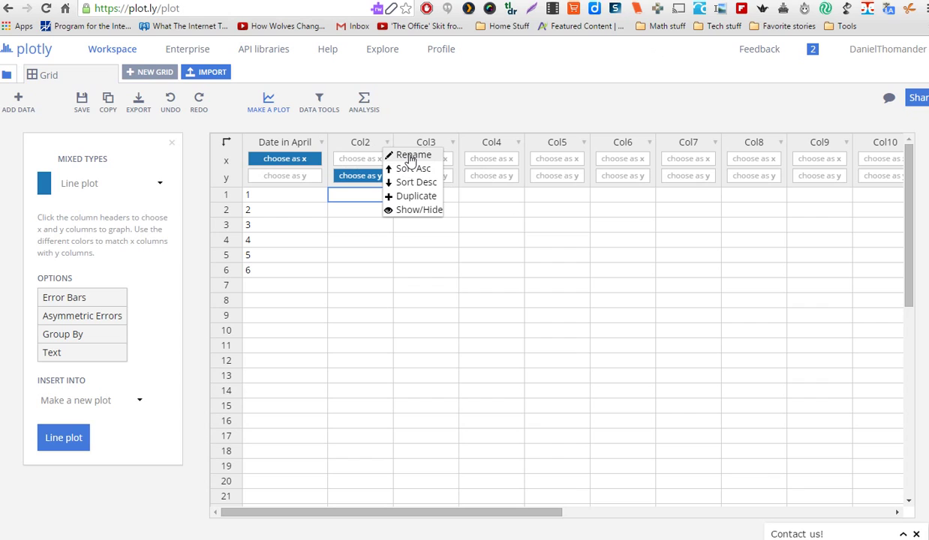
{"action": "left_click", "coordinate": [409, 156]}
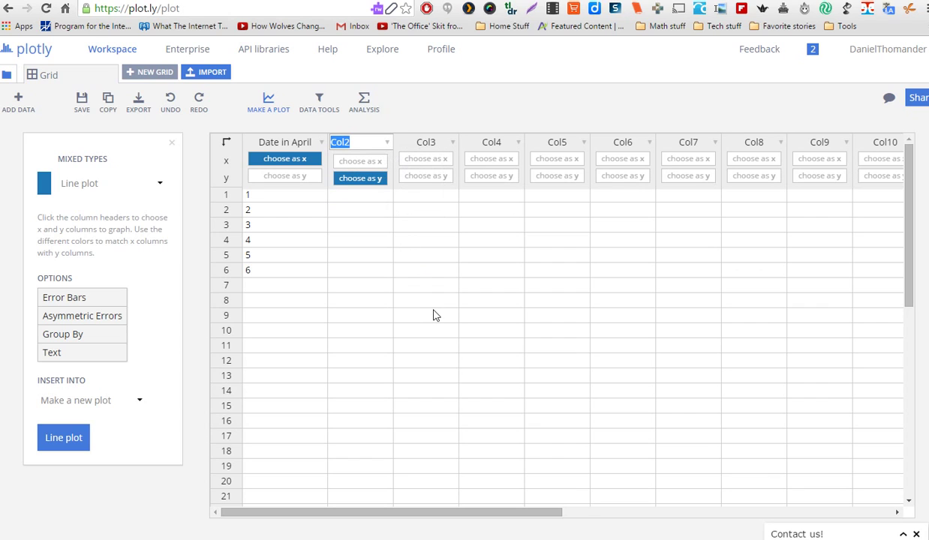
{"action": "type", "text": "High Temperatu"}
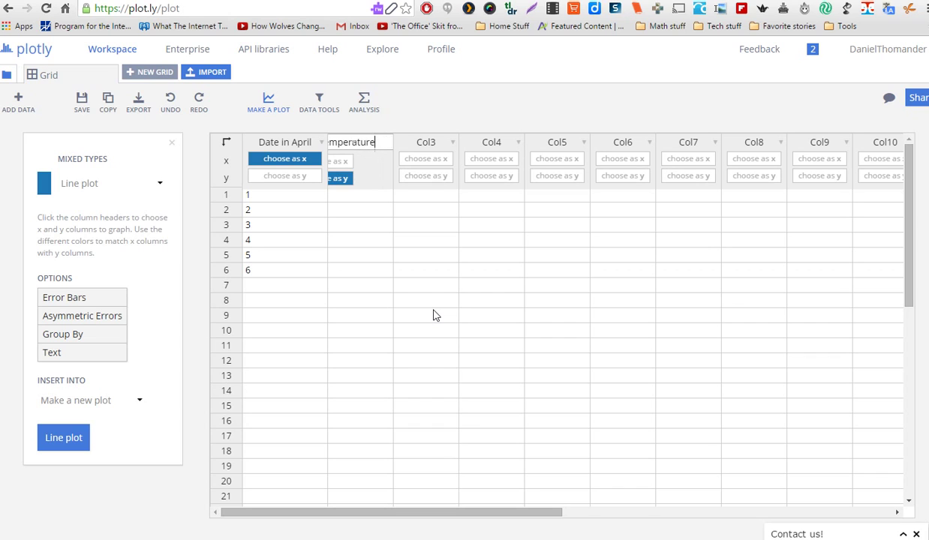
{"action": "type", "text": "re"}
{"action": "key", "text": "BackSpace"}
{"action": "key", "text": "BackSpace"}
{"action": "key", "text": "BackSpace"}
{"action": "key", "text": "BackSpace"}
{"action": "key", "text": "BackSpace"}
{"action": "key", "text": "BackSpace"}
{"action": "key", "text": "BackSpace"}
{"action": "key", "text": "BackSpace"}
{"action": "key", "text": "BackSpace"}
{"action": "key", "text": "BackSpace"}
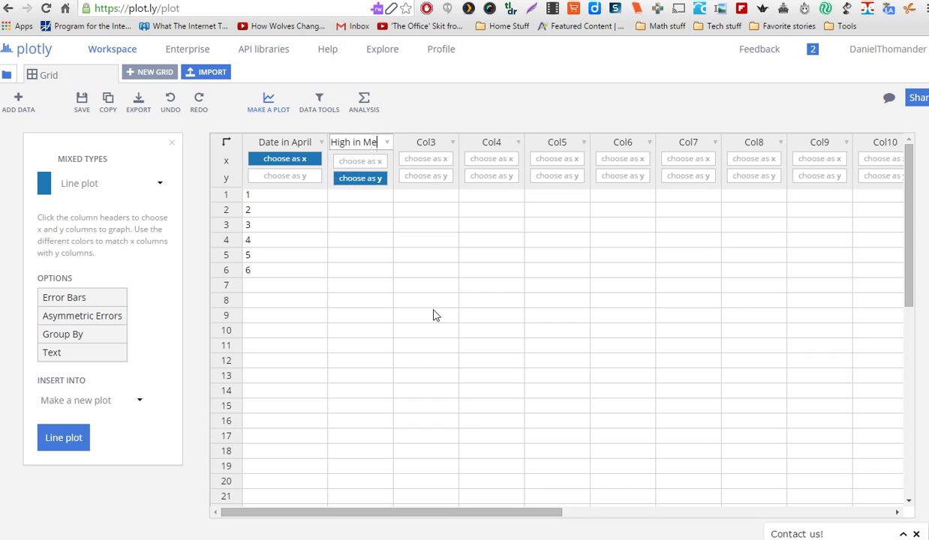
{"action": "type", "text": "in Mexico City"}
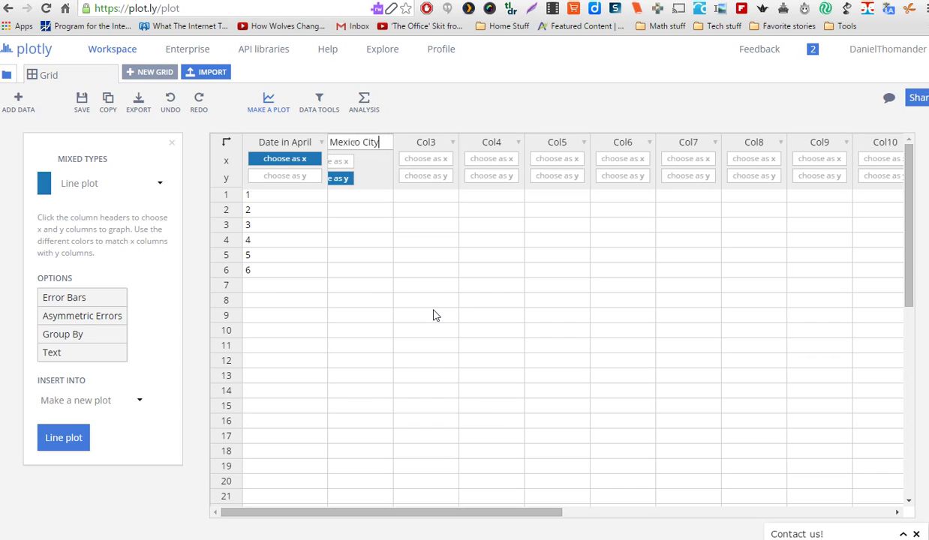
{"action": "key", "text": "Return"}
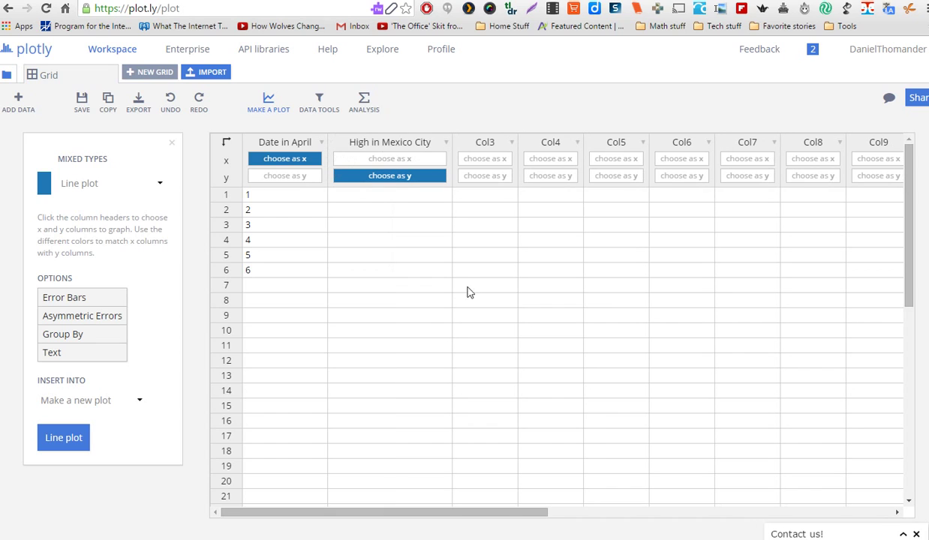
- Rename the third column "High Sidney, Australia"
{"action": "left_click", "coordinate": [510, 143]}
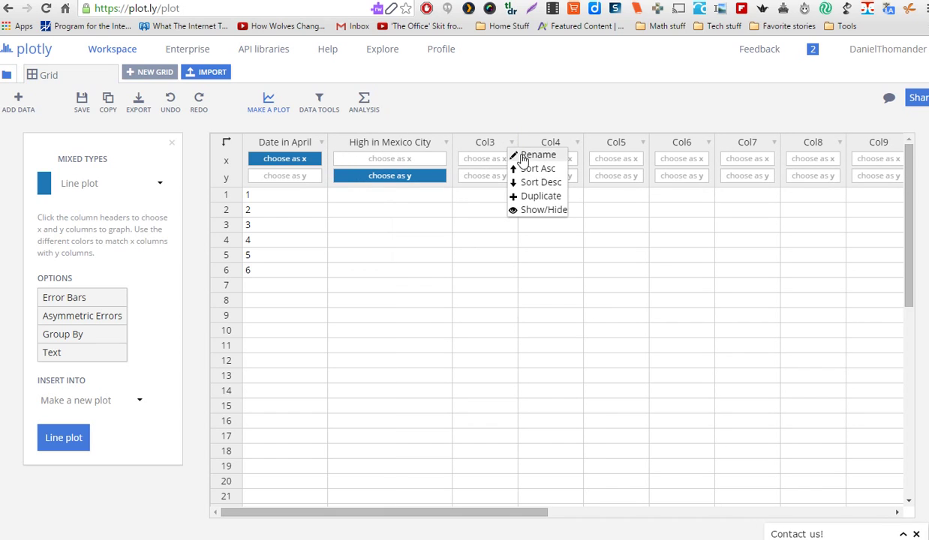
{"action": "left_click", "coordinate": [523, 153]}
{"action": "type", "text": "High"}
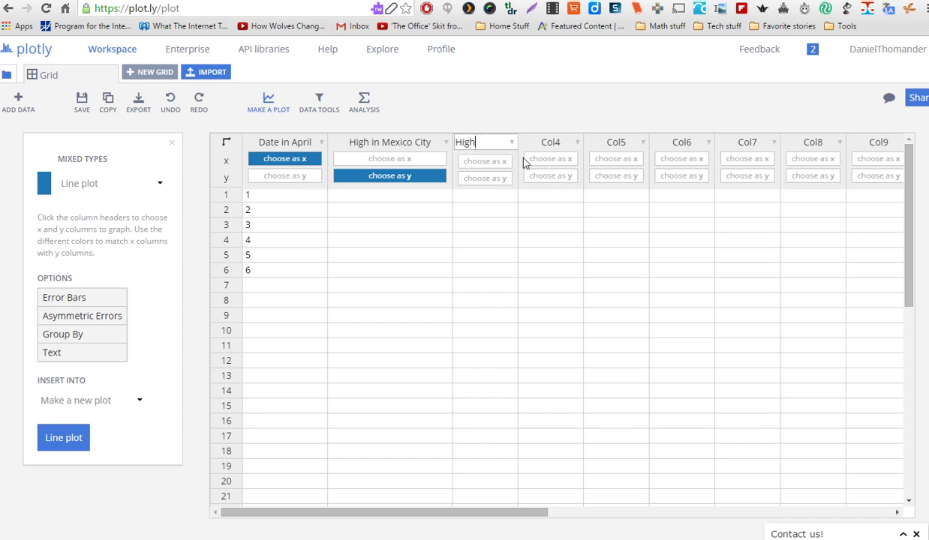
{"action": "type", "text": " Sidney, Australia"}
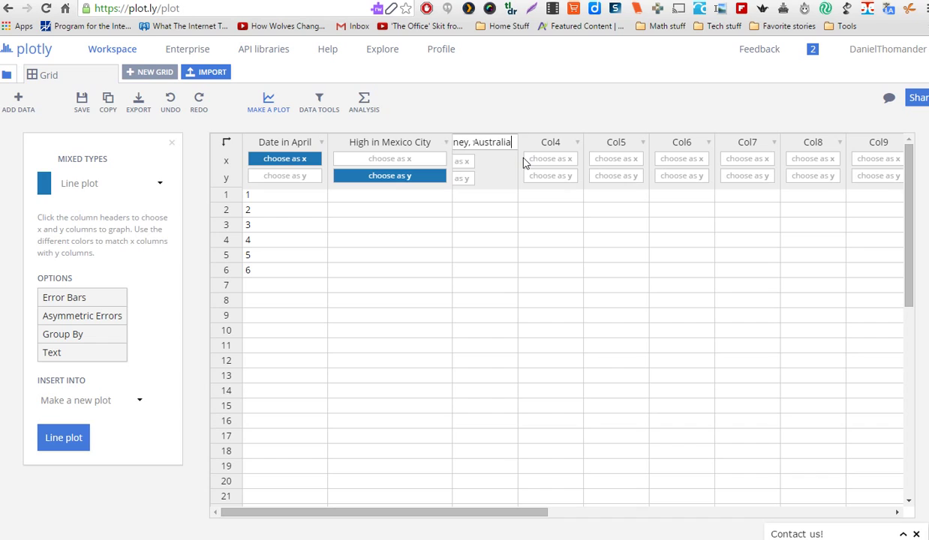
{"action": "key", "text": "Return"}
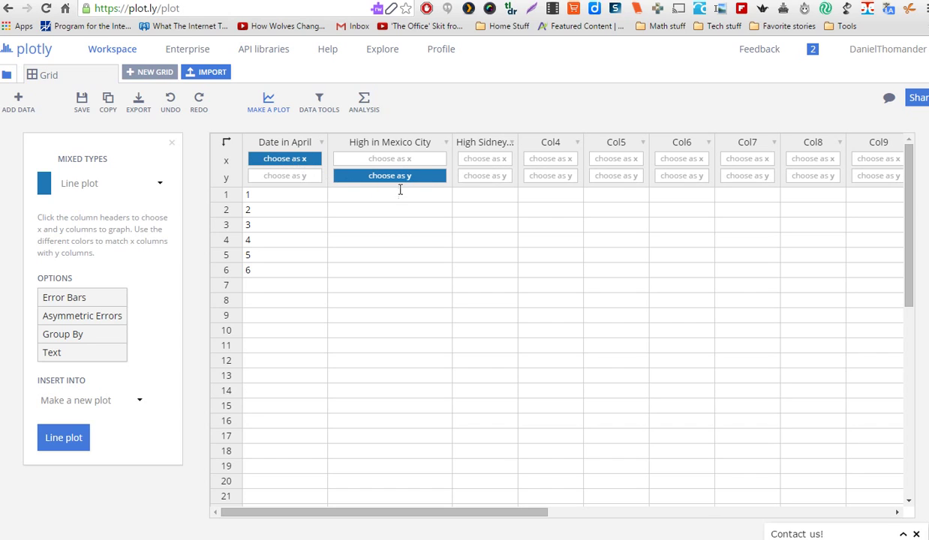
- Assign the Sidney column as y data and fit the widths of both temperature columns to their headings
{"action": "left_click", "coordinate": [477, 179]}
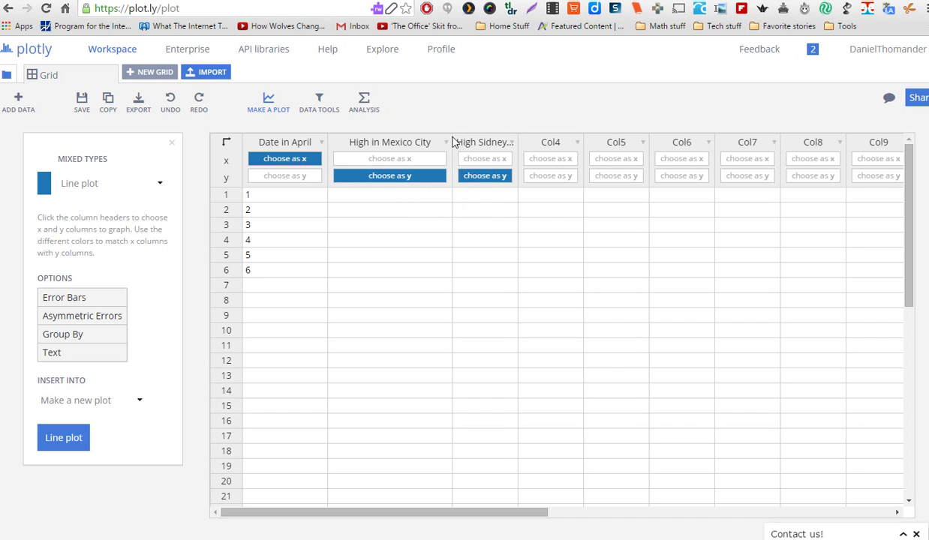
{"action": "left_click_drag", "start_coordinate": [450, 143], "coordinate": [416, 143]}
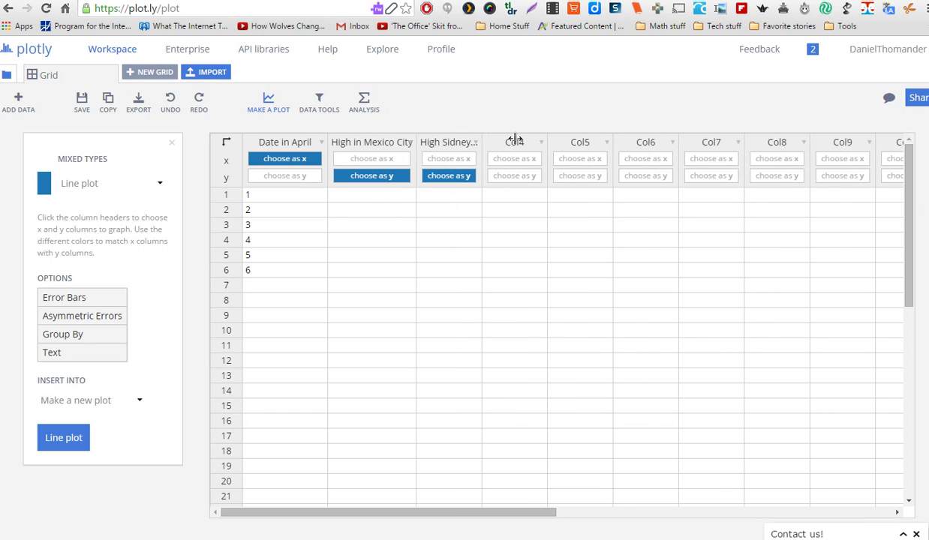
{"action": "double_click", "coordinate": [480, 141]}
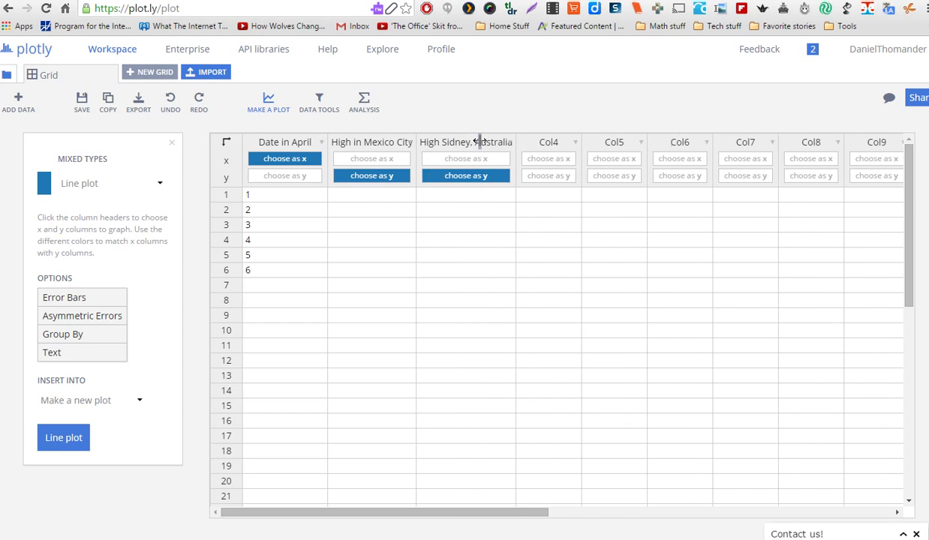
- Correct the third column's name to "High in Sidney, Australia" and fit its width to the full heading
{"action": "left_click", "coordinate": [377, 197]}
{"action": "left_click", "coordinate": [444, 143]}
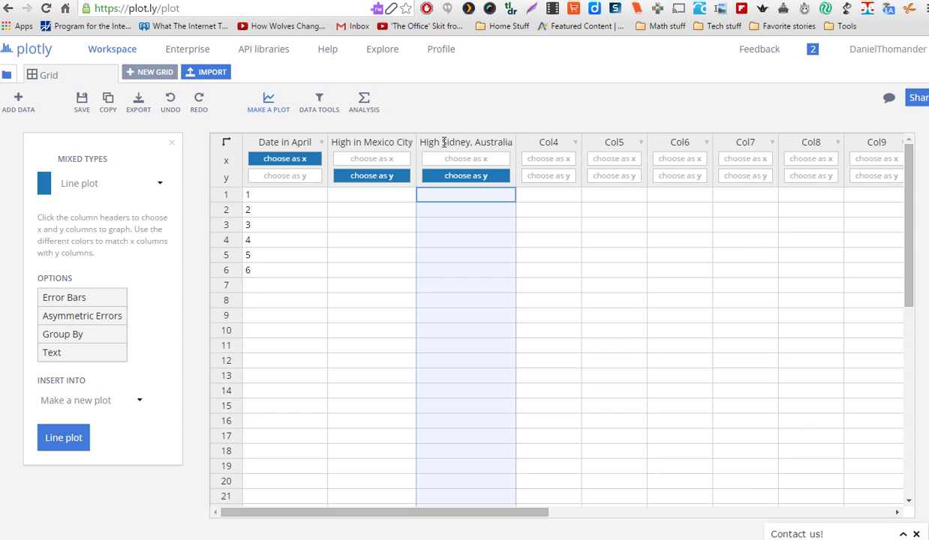
{"action": "left_click", "coordinate": [508, 144]}
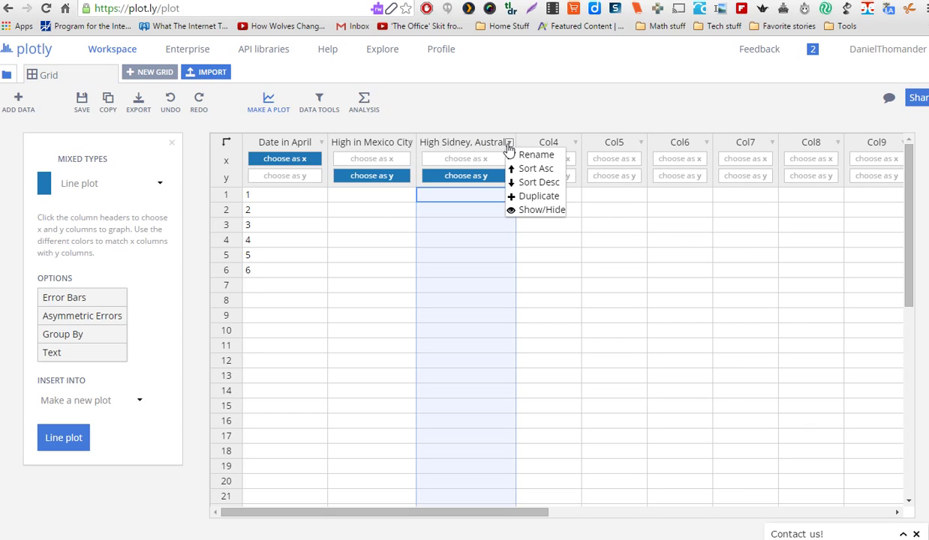
{"action": "left_click", "coordinate": [525, 152]}
{"action": "left_click", "coordinate": [448, 151]}
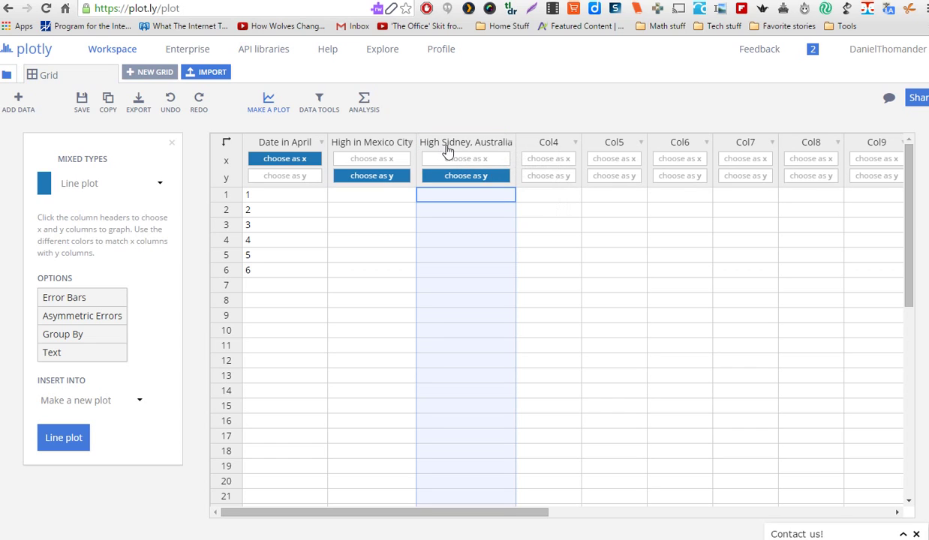
{"action": "left_click", "coordinate": [509, 142]}
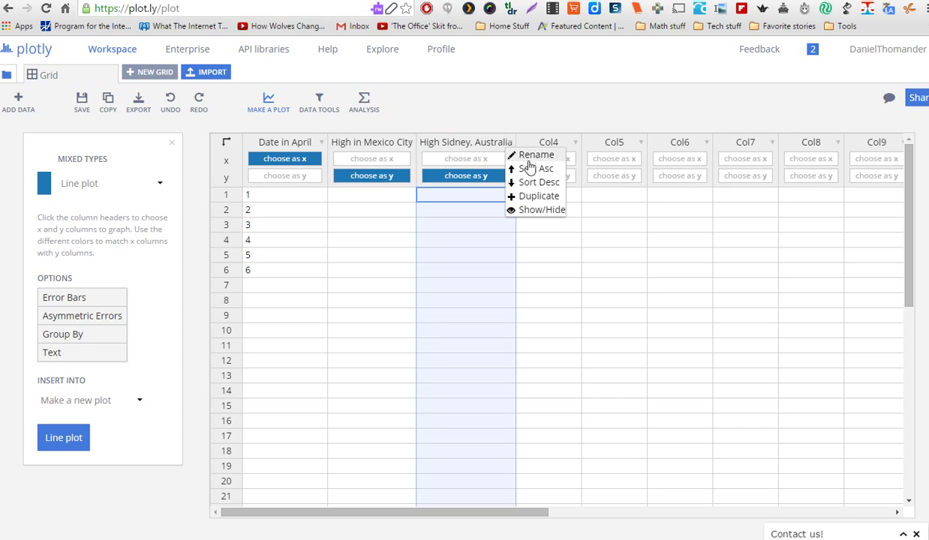
{"action": "left_click", "coordinate": [529, 154]}
{"action": "key", "text": "Left"}
{"action": "key", "text": "Right"}
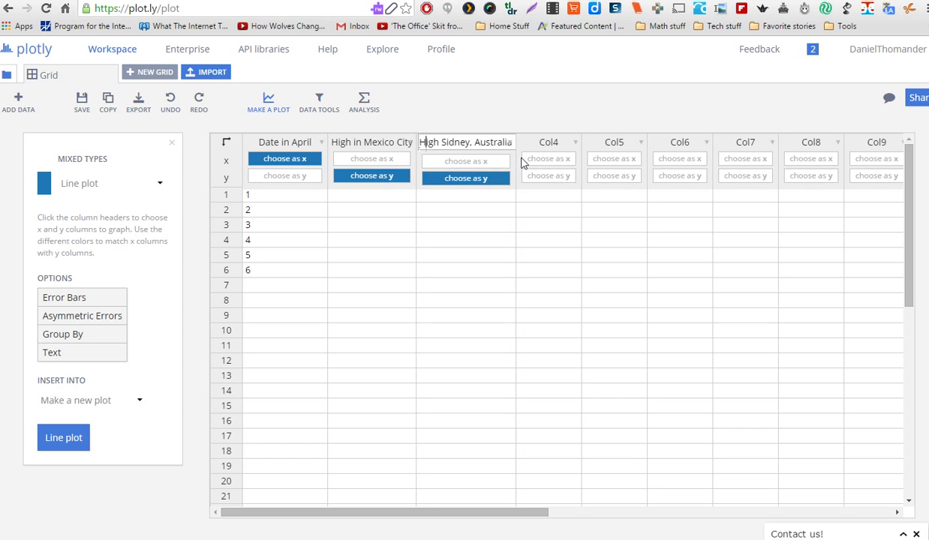
{"action": "type", "text": "in"}
{"action": "key", "text": "Return"}
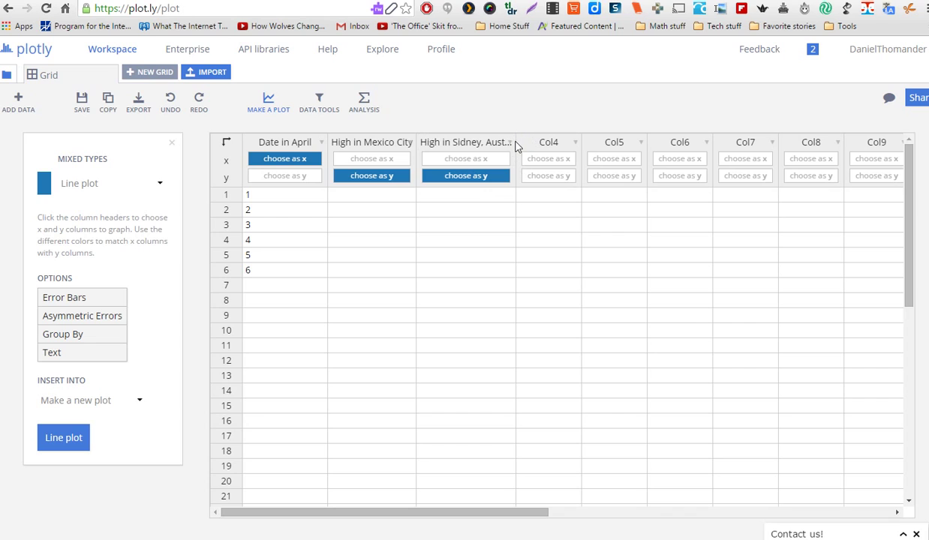
{"action": "double_click", "coordinate": [514, 140]}
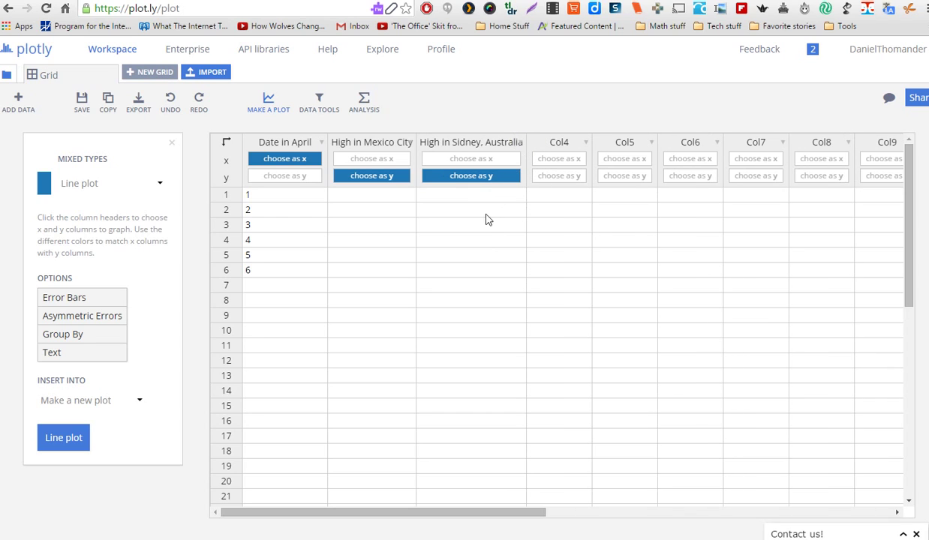
- Search the web for "historical temperature data" in a new browser tab and open Weather Underground's Weather History & Data Archive
{"action": "left_click", "coordinate": [367, 196]}
{"action": "key", "text": "ctrl+t"}
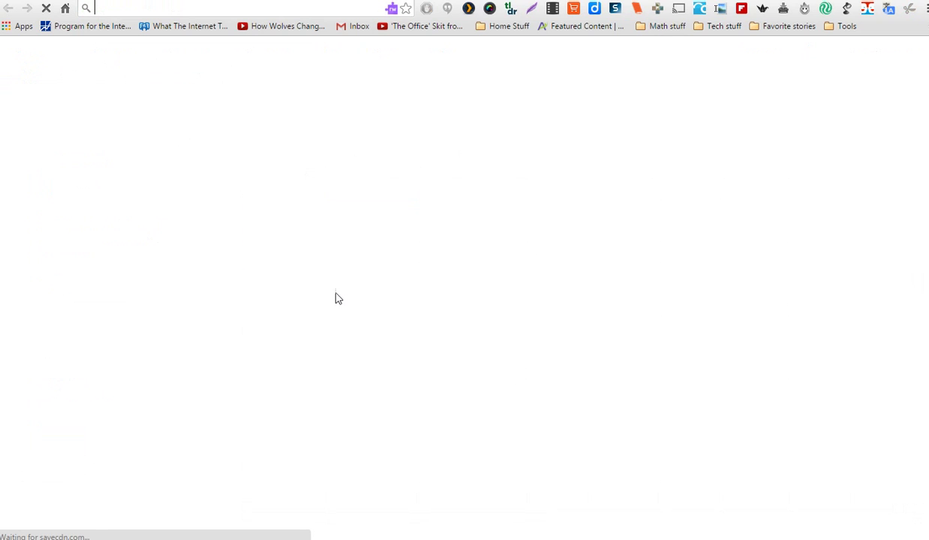
{"action": "type", "text": "hisotr"}
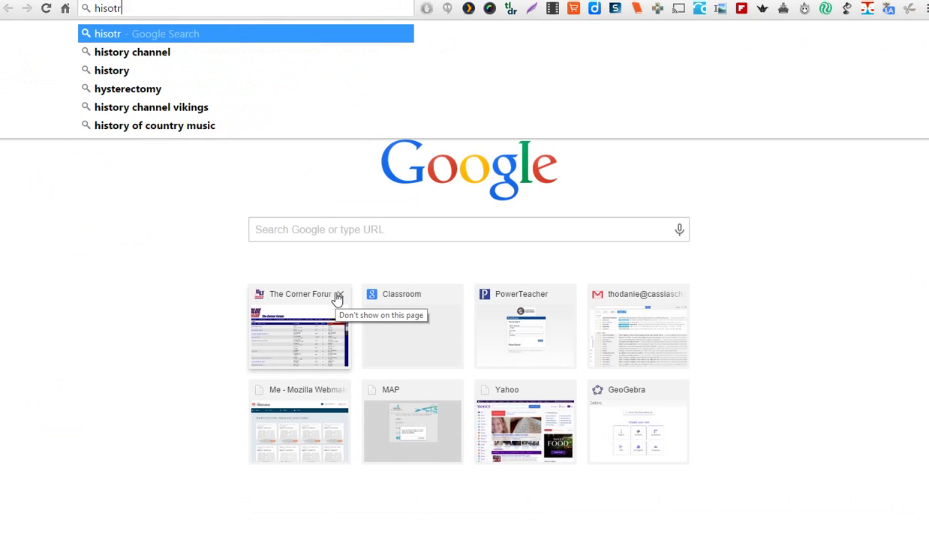
{"action": "type", "text": "ical "}
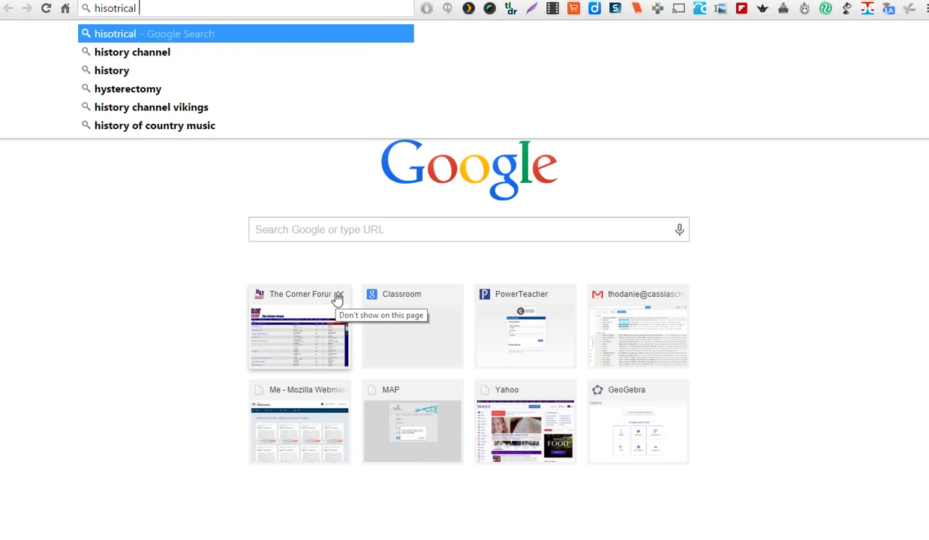
{"action": "type", "text": "tempera"}
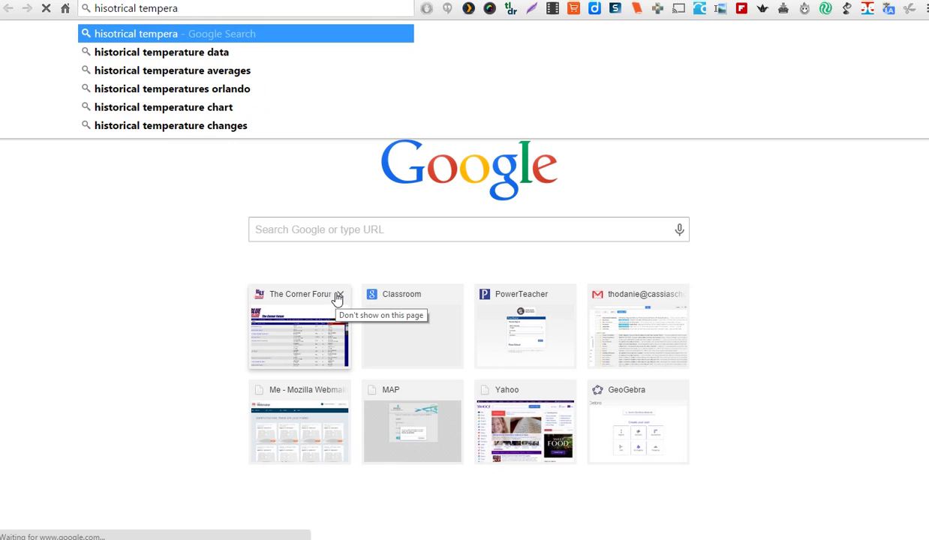
{"action": "key", "text": "Down"}
{"action": "key", "text": "Return"}
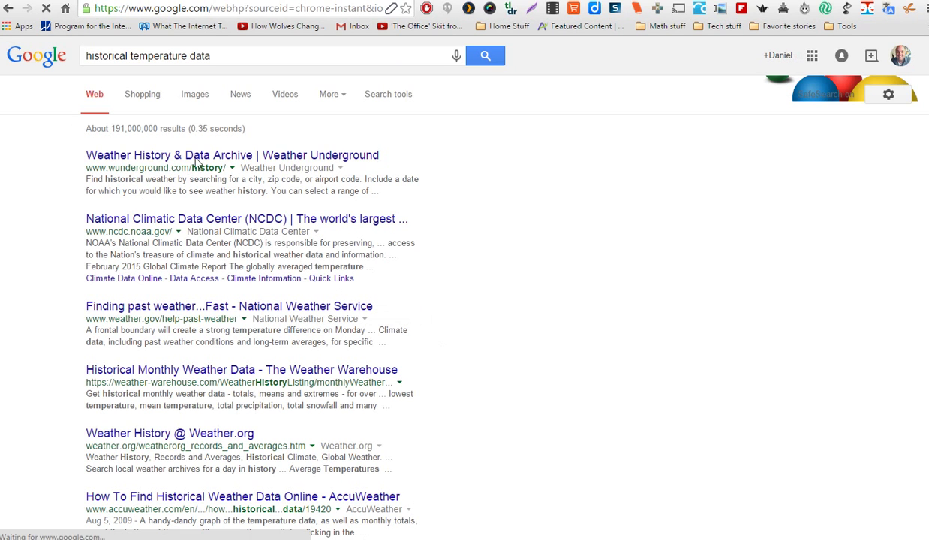
{"action": "left_click", "coordinate": [204, 155]}
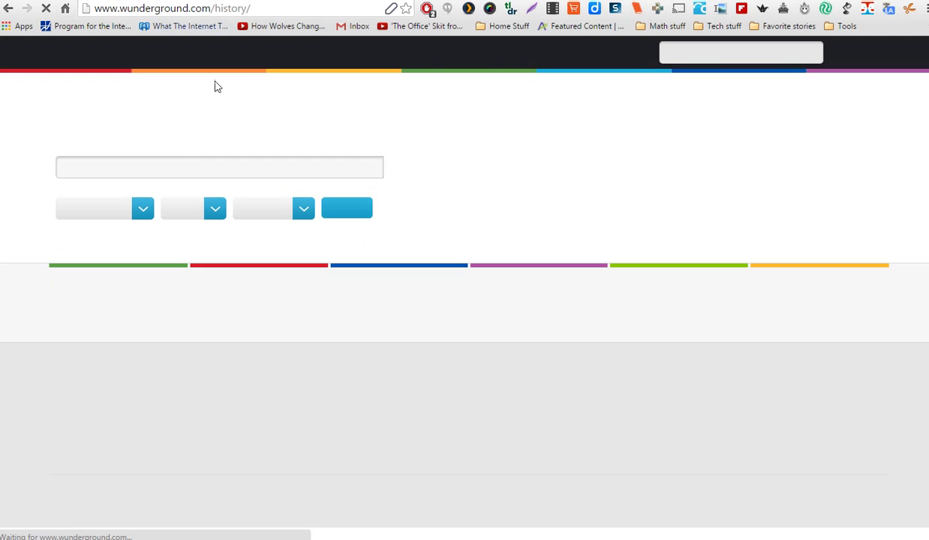
- Look up the historical weather for the location "mexico city"
{"action": "left_click", "coordinate": [192, 171]}
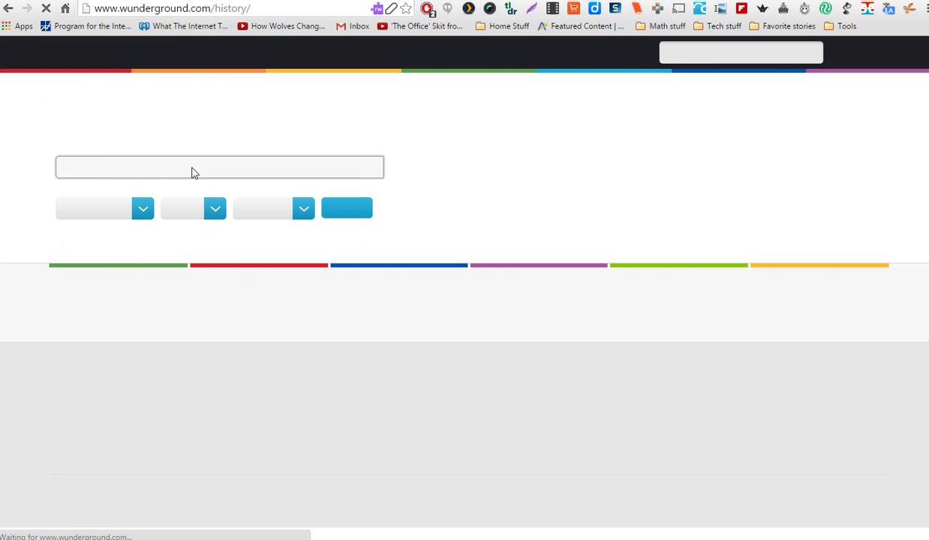
{"action": "type", "text": "mexico city"}
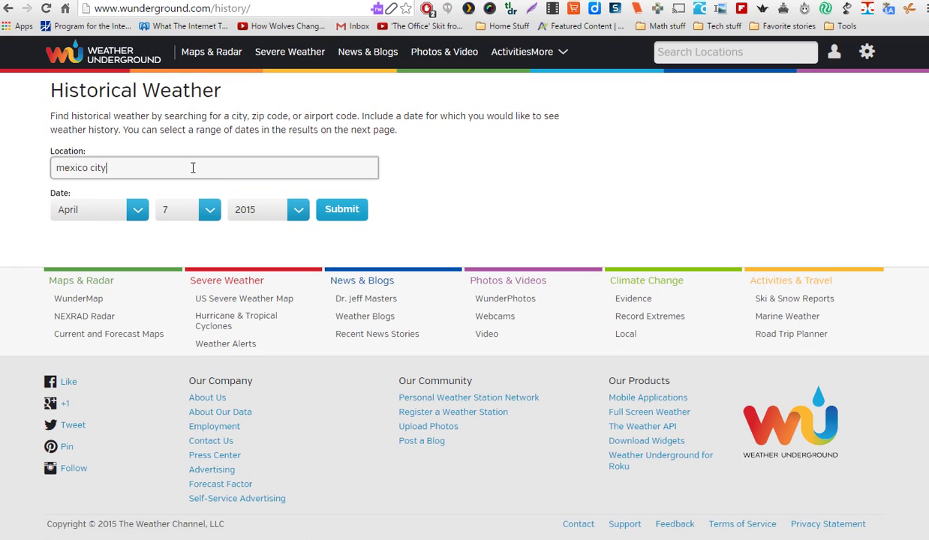
{"action": "key", "text": "Return"}
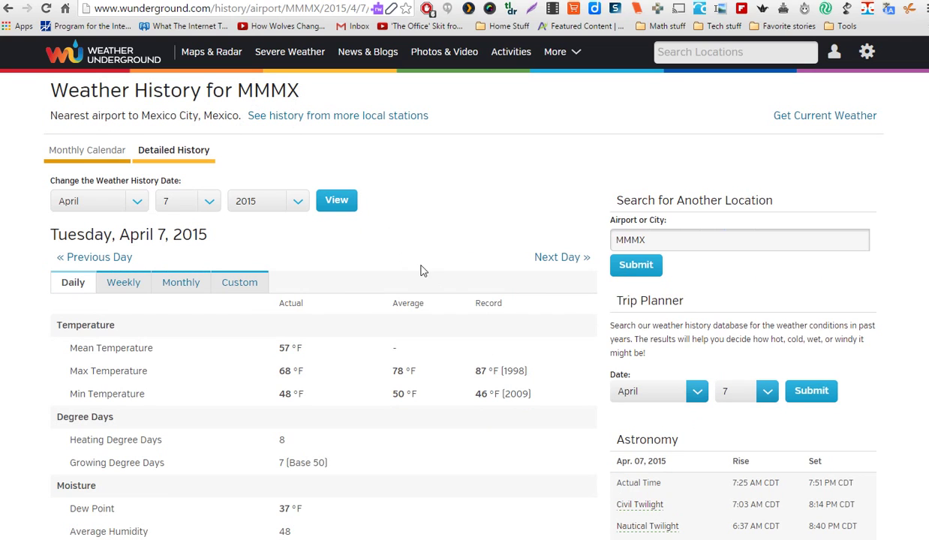
- Show Mexico City's weather history for April 1, 2015 and enter 77 as that date's high in the Plotly grid
{"action": "left_click", "coordinate": [137, 200]}
{"action": "left_click", "coordinate": [203, 215]}
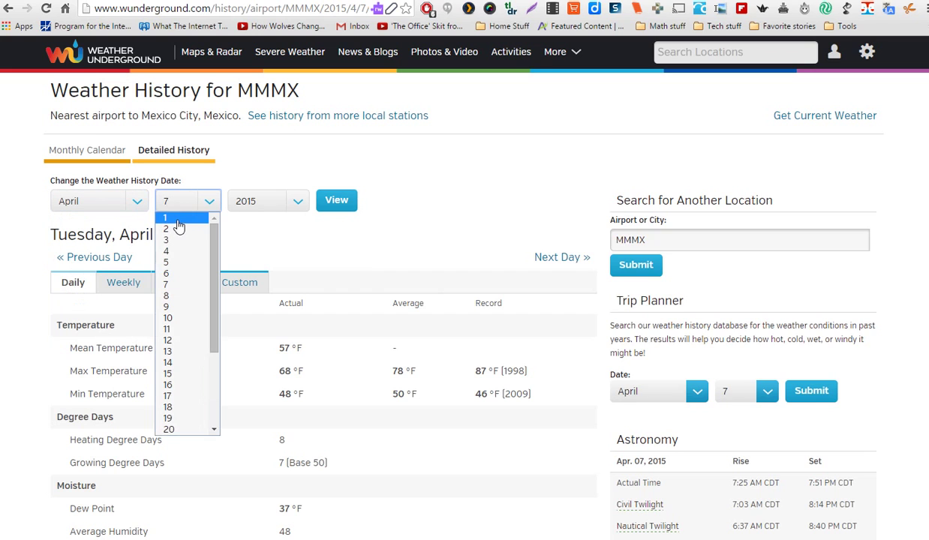
{"action": "left_click", "coordinate": [178, 218]}
{"action": "left_click", "coordinate": [337, 208]}
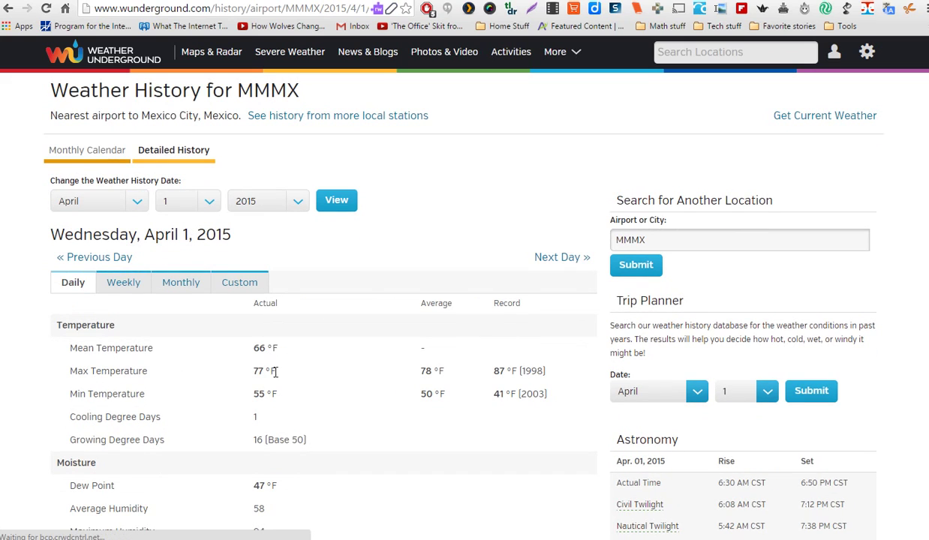
{"action": "left_click", "coordinate": [600, 1]}
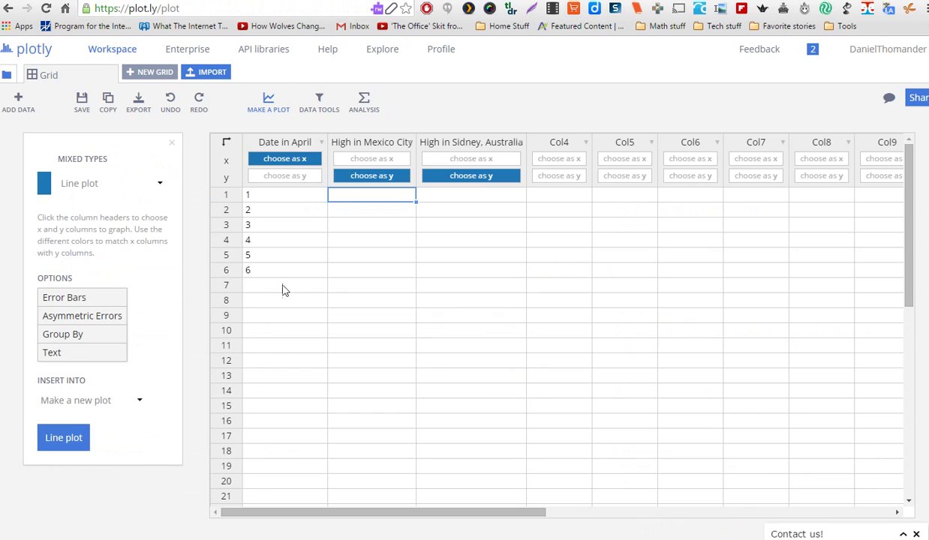
{"action": "type", "text": "77"}
{"action": "key", "text": "Return"}
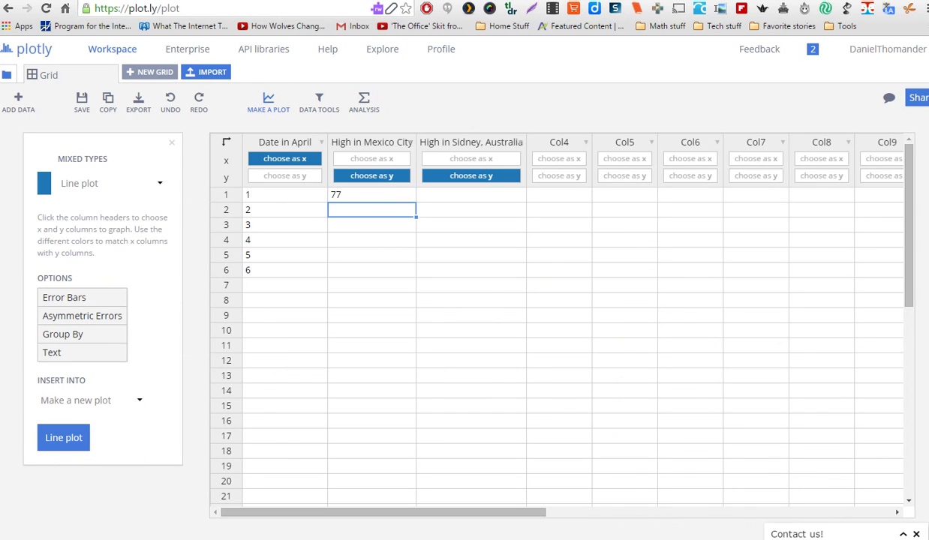
- Look up Mexico City's maximum temperature for April 2 on Weather Underground and enter 73 for that date in the Plotly grid
{"action": "left_click", "coordinate": [533, 1]}
{"action": "left_click", "coordinate": [565, 259]}
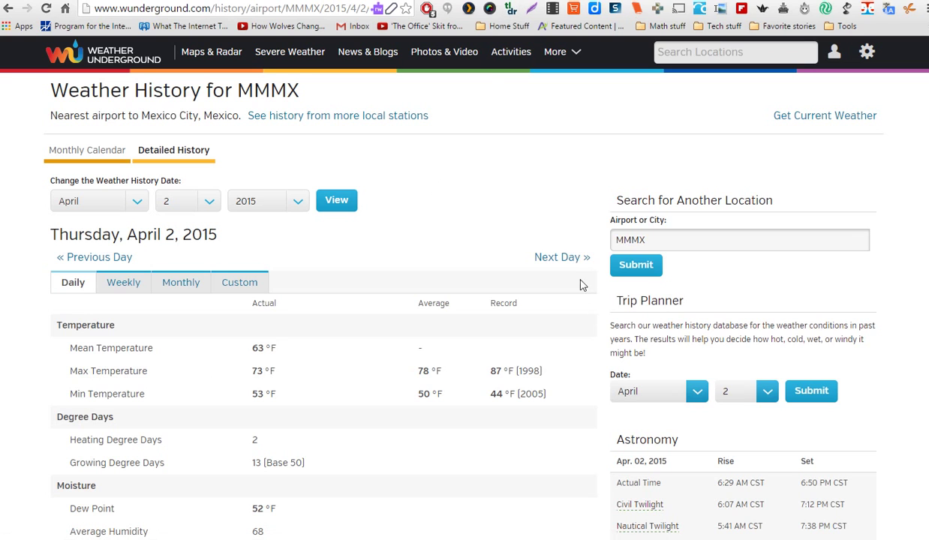
{"action": "left_click", "coordinate": [553, 259]}
{"action": "left_click", "coordinate": [623, 2]}
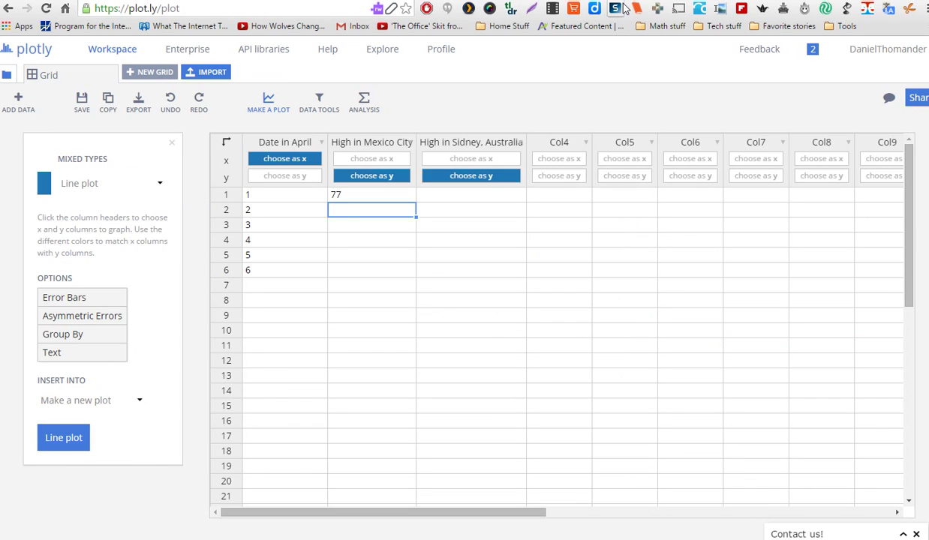
{"action": "type", "text": "73"}
{"action": "key", "text": "Return"}
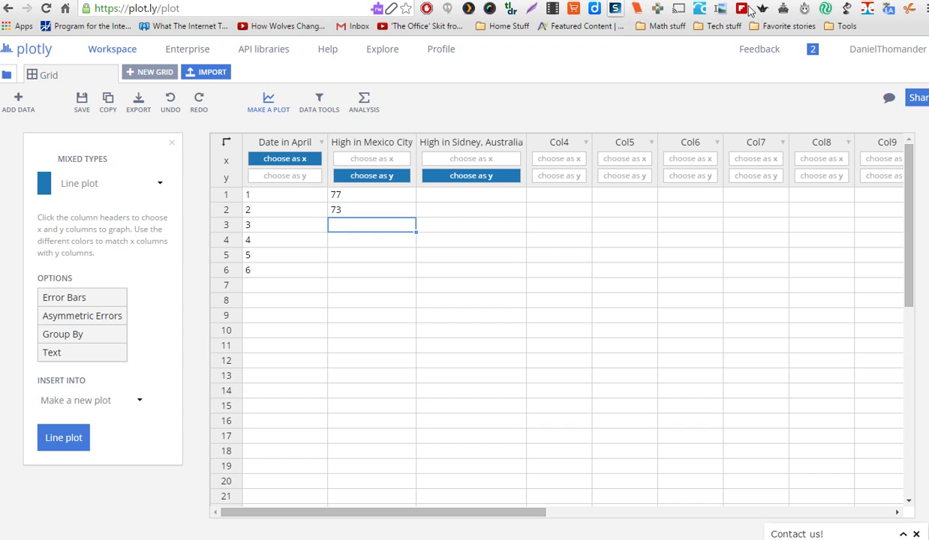
- Check Mexico City's maximum temperature for April 3 and enter 78 for that date in the Plotly grid
{"action": "left_click", "coordinate": [667, 1]}
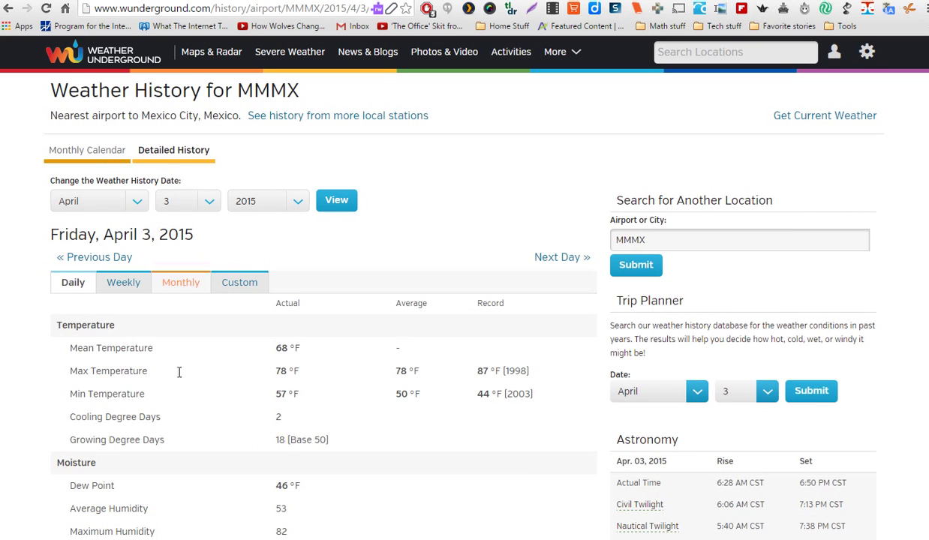
{"action": "key", "text": "ctrl+shift+Tab"}
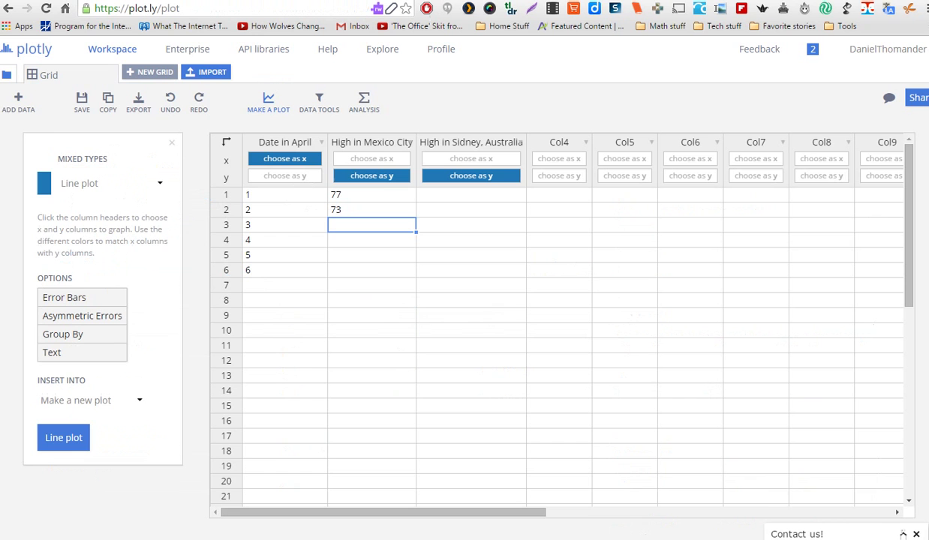
{"action": "type", "text": "78"}
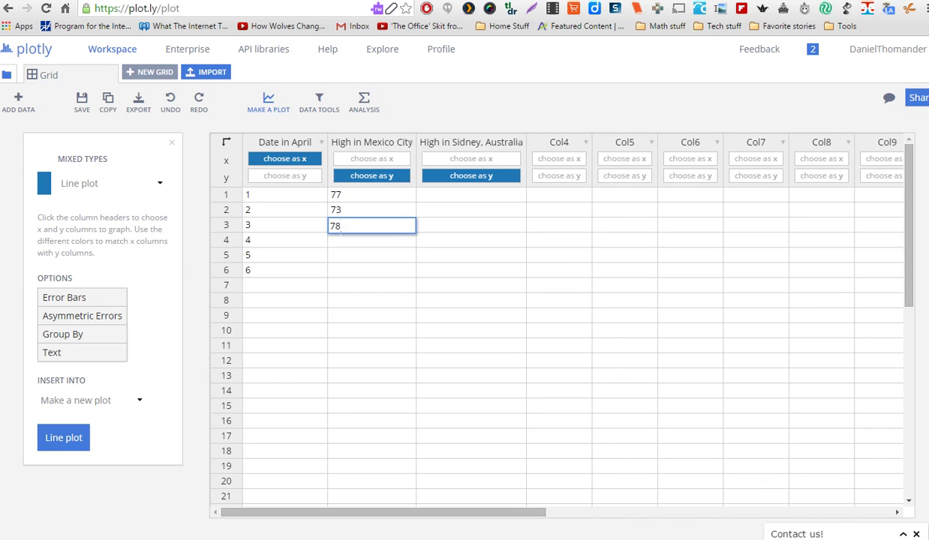
{"action": "key", "text": "Return"}
- Look up Mexico City's maximum temperature for April 4 and enter 75 for that date in the Plotly grid
{"action": "key", "text": "ctrl+Tab"}
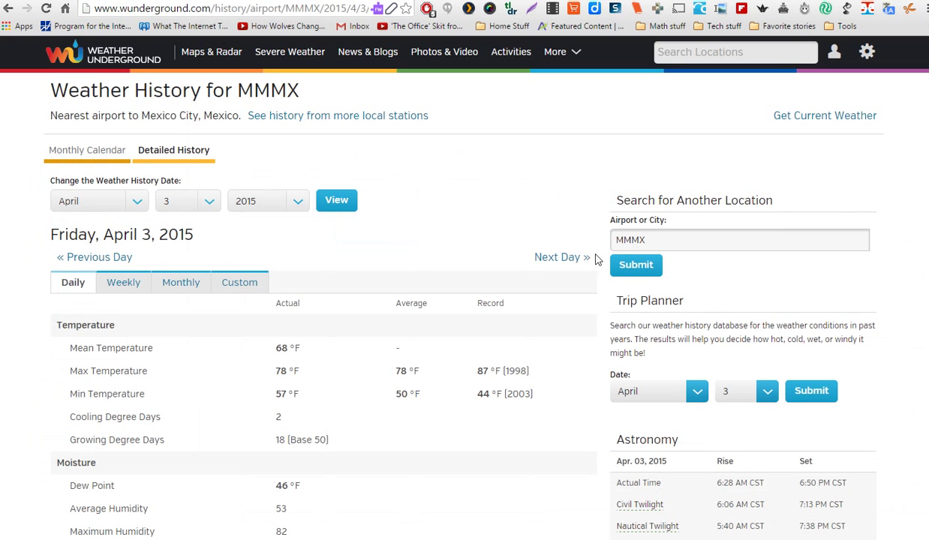
{"action": "left_click", "coordinate": [559, 257]}
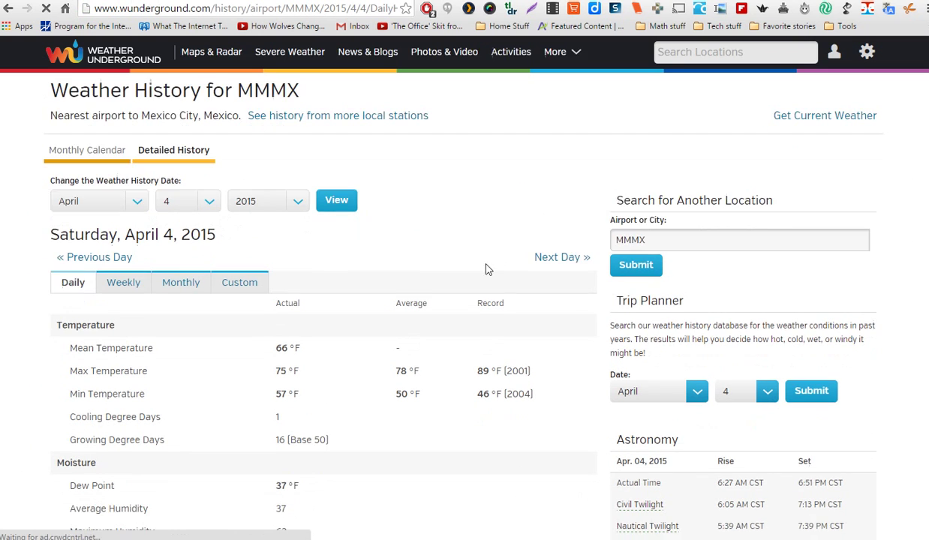
{"action": "key", "text": "ctrl+Tab"}
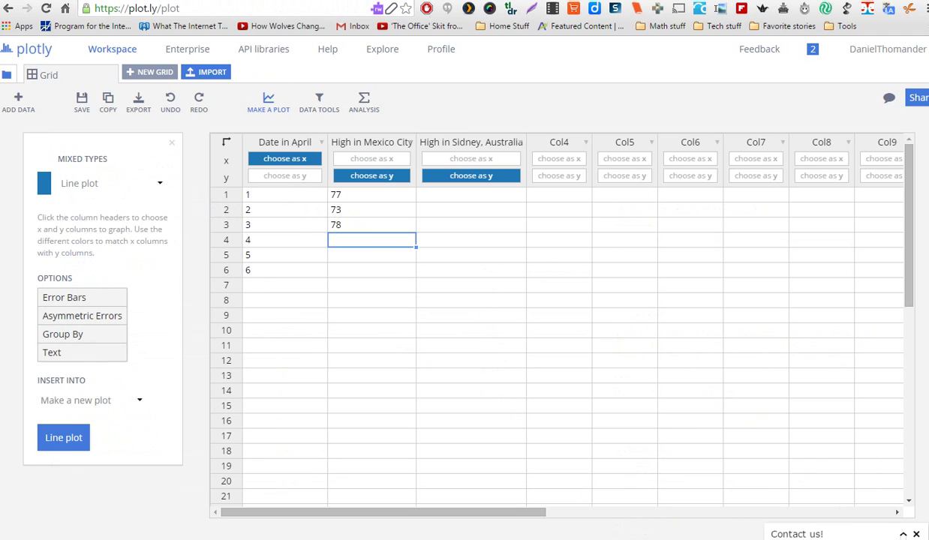
{"action": "type", "text": "75"}
{"action": "key", "text": "Return"}
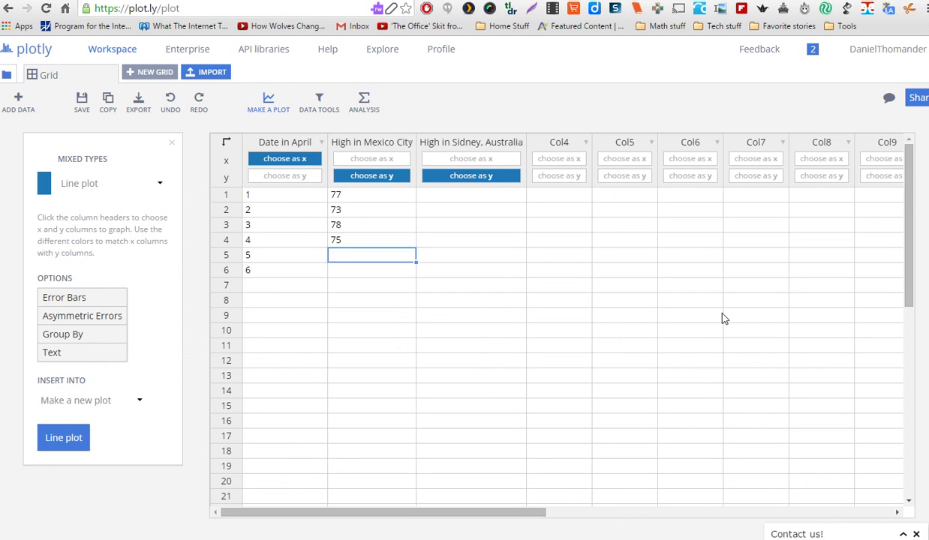
- Look up Mexico City's maximum temperature for April 5 and enter 77 for that date in the Plotly grid
{"action": "key", "text": "ctrl+Tab"}
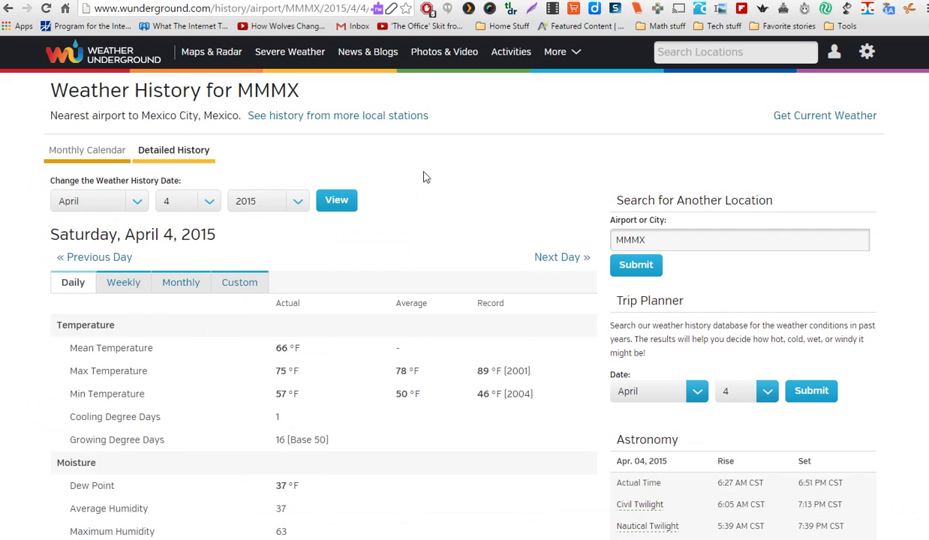
{"action": "left_click", "coordinate": [545, 258]}
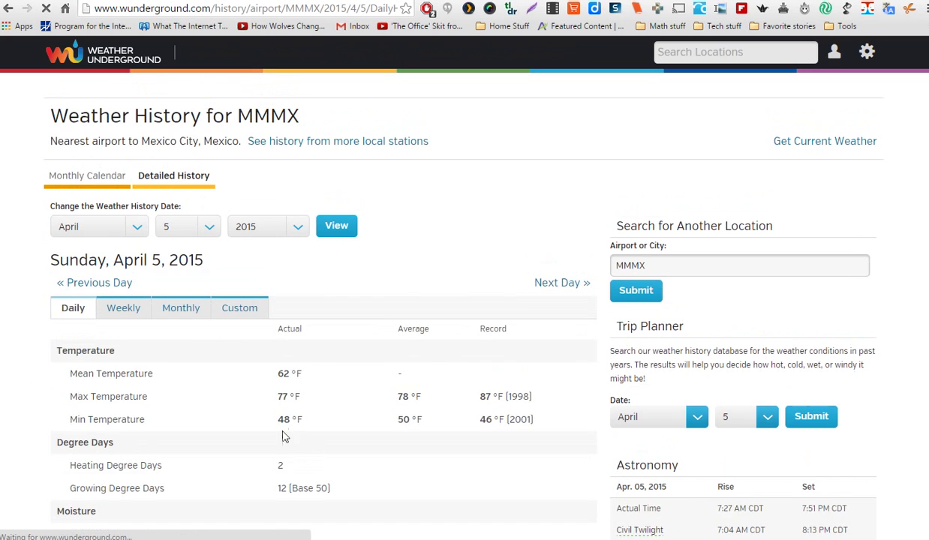
{"action": "key", "text": "ctrl+shift+Tab"}
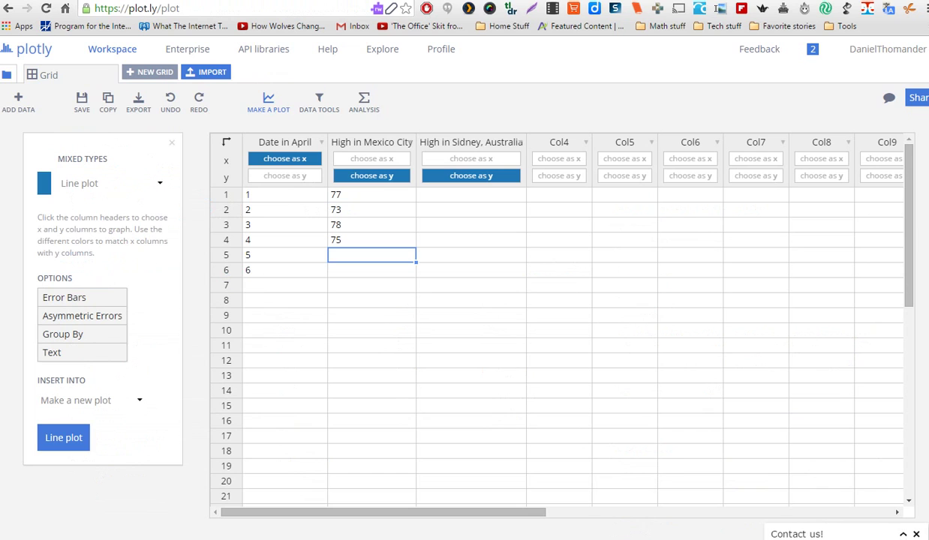
{"action": "type", "text": "77"}
{"action": "key", "text": "Return"}
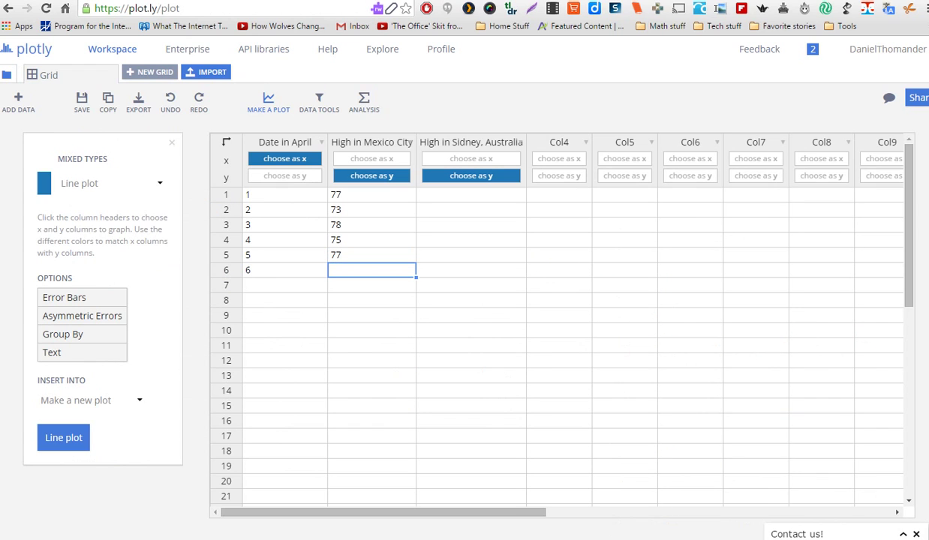
- Look up Mexico City's maximum temperature for April 6 and enter 78 for that date in the Plotly grid
{"action": "key", "text": "ctrl+Tab"}
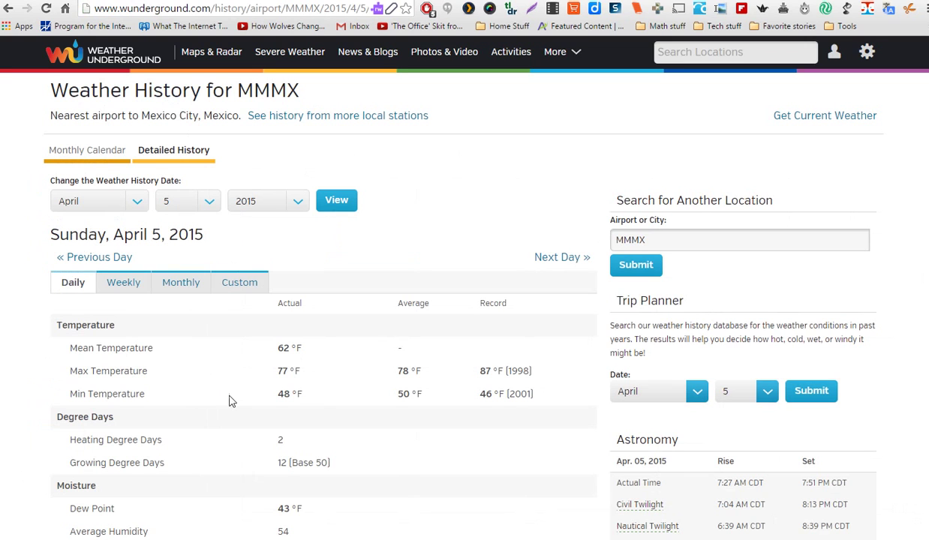
{"action": "left_click", "coordinate": [559, 260]}
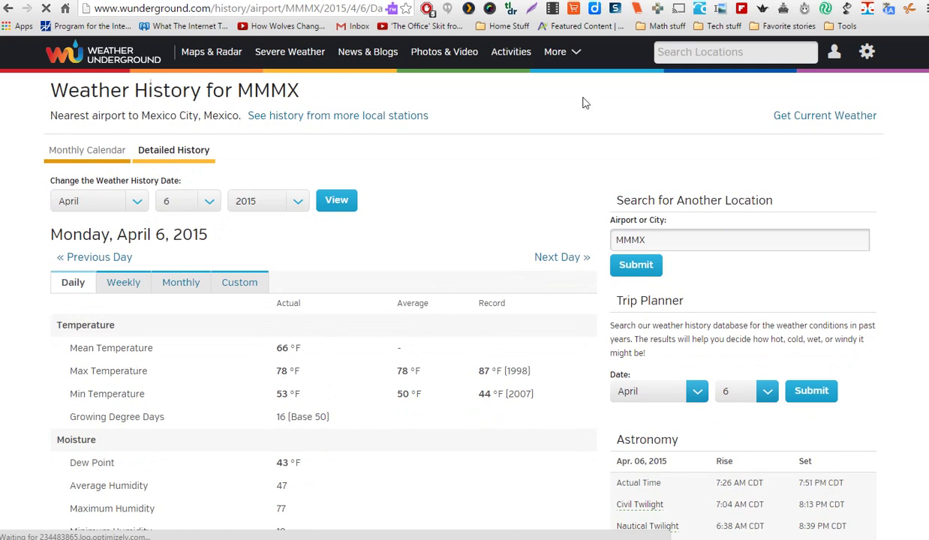
{"action": "key", "text": "ctrl+shift+Tab"}
{"action": "type", "text": "78"}
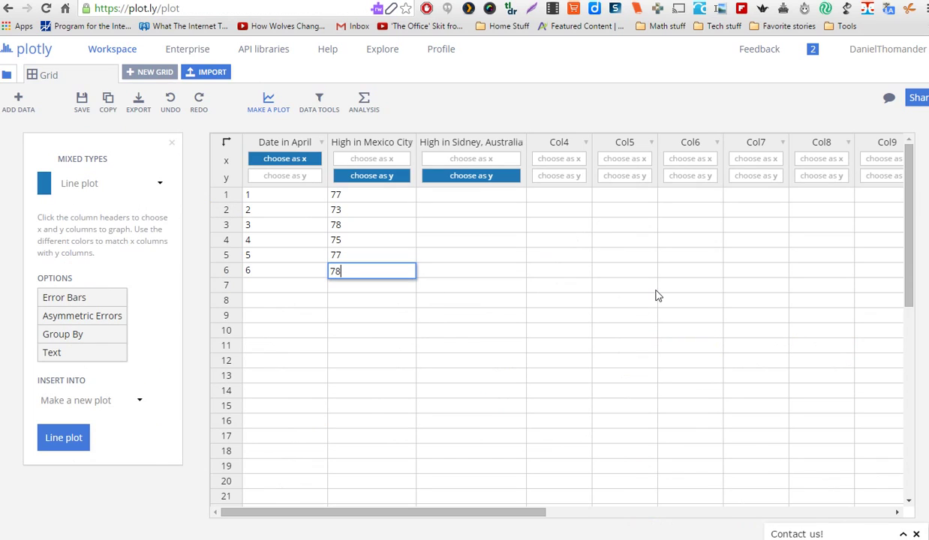
{"action": "key", "text": "Return"}
- Commit Mexico City's April 6 entry and select the April 1 cell in the High in Sidney, Australia column
{"action": "key", "text": "Right"}
{"action": "key", "text": "Up"}
{"action": "key", "text": "Up"}
{"action": "key", "text": "Up"}
{"action": "key", "text": "Up"}
{"action": "key", "text": "Up"}
{"action": "key", "text": "Up"}
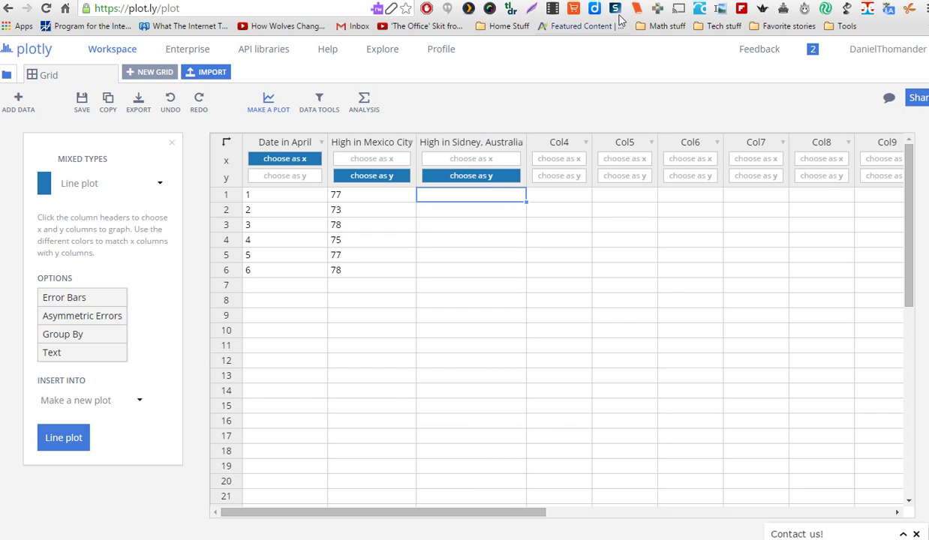
- Switch to Weather Underground and fill in Sydney, Australia as the location to search for
{"action": "key", "text": "ctrl+Tab"}
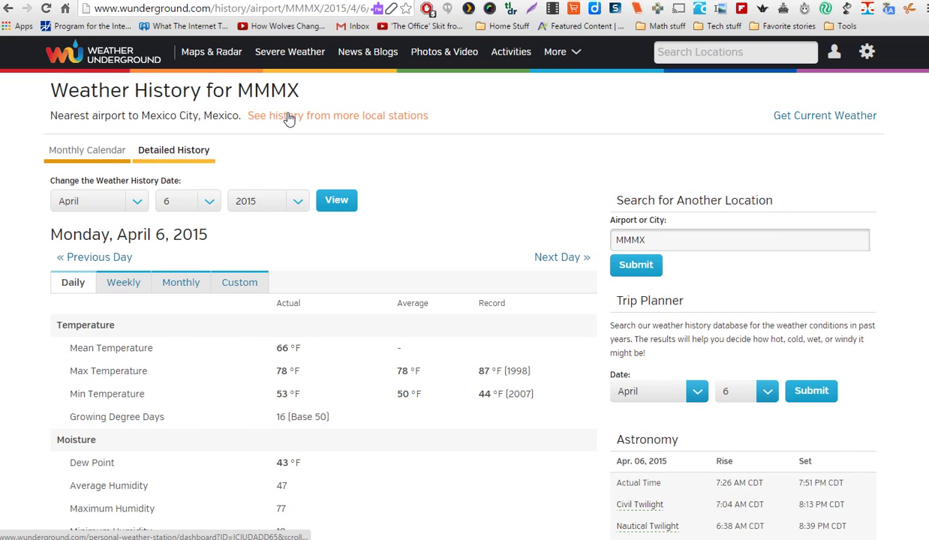
{"action": "left_click", "coordinate": [698, 237]}
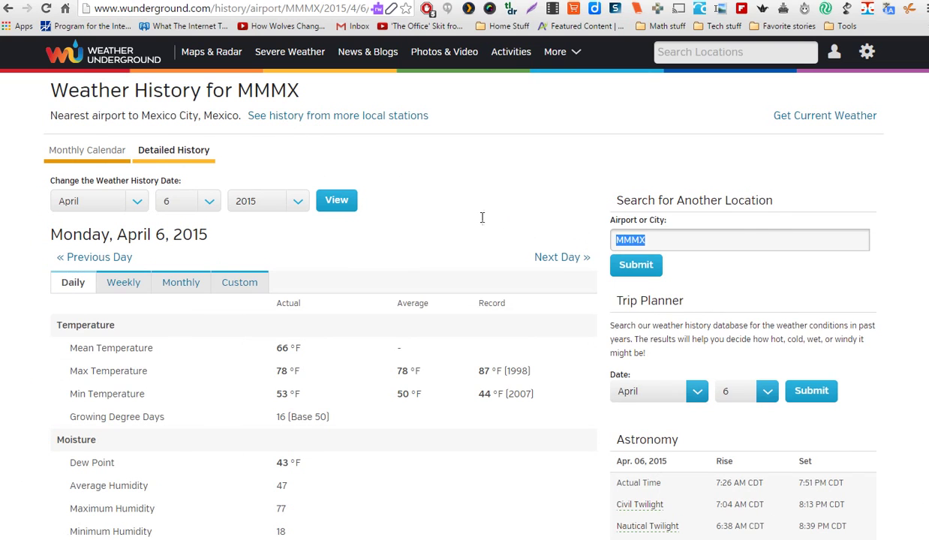
{"action": "type", "text": "sind"}
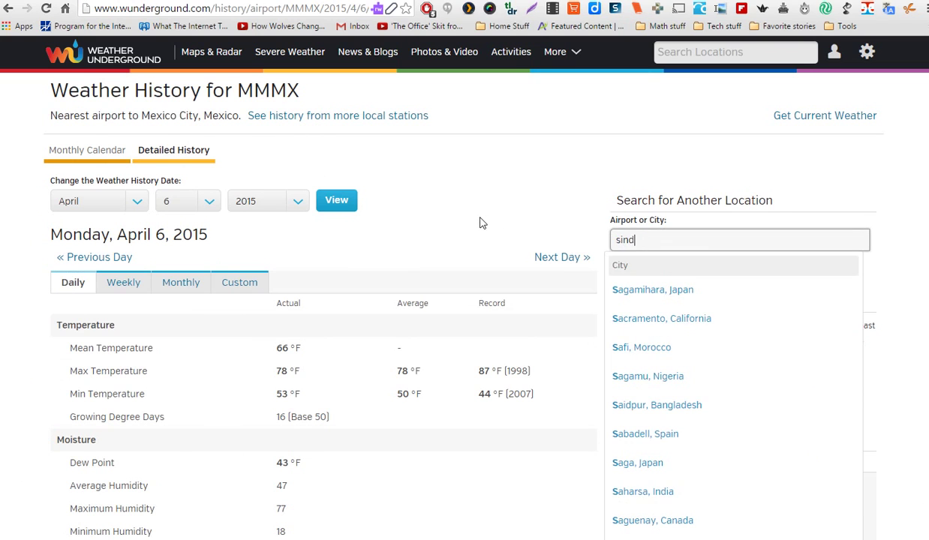
{"action": "key", "text": "BackSpace"}
{"action": "key", "text": "BackSpace"}
{"action": "type", "text": "dney"}
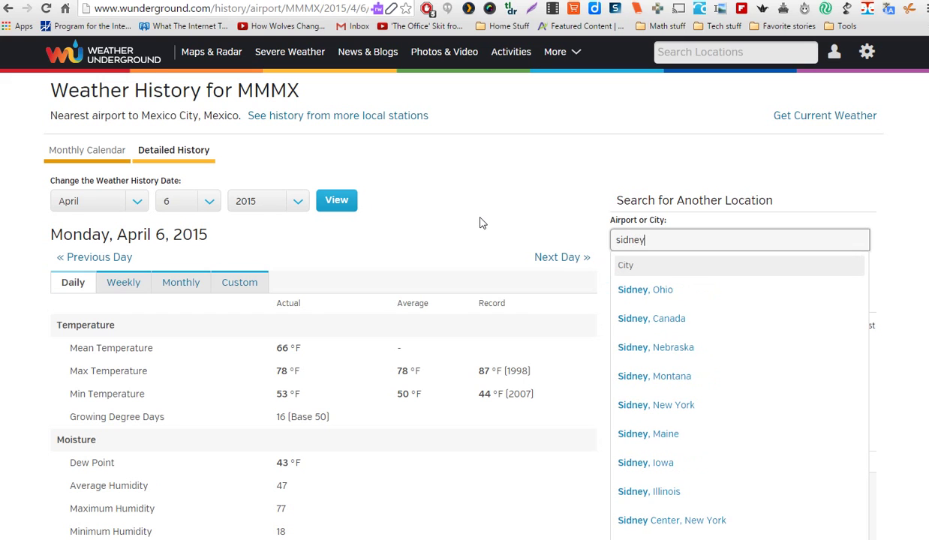
{"action": "type", "text": ", au"}
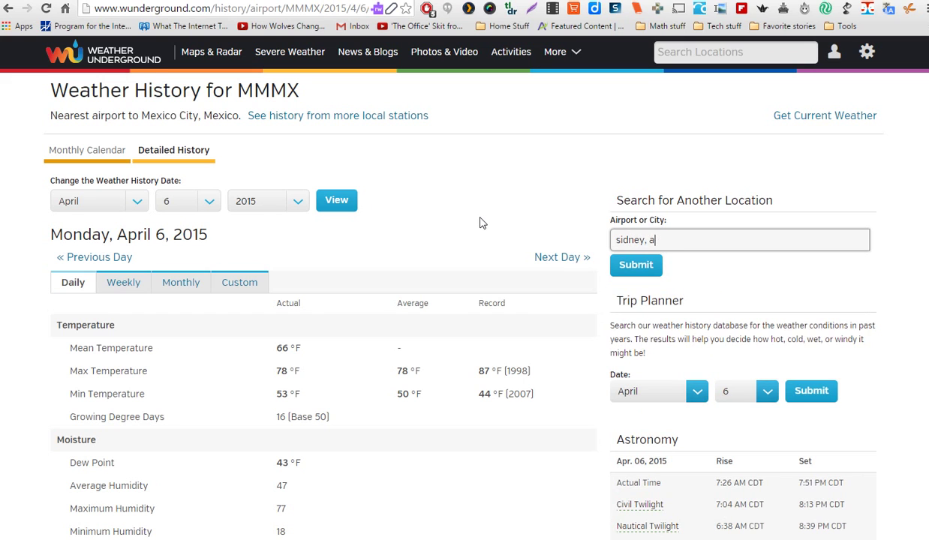
{"action": "key", "text": "BackSpace"}
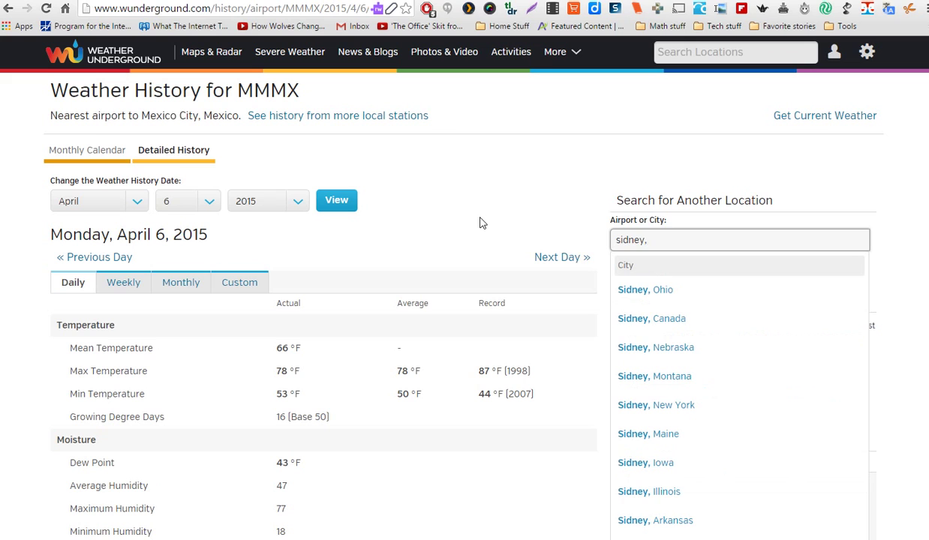
{"action": "key", "text": "BackSpace"}
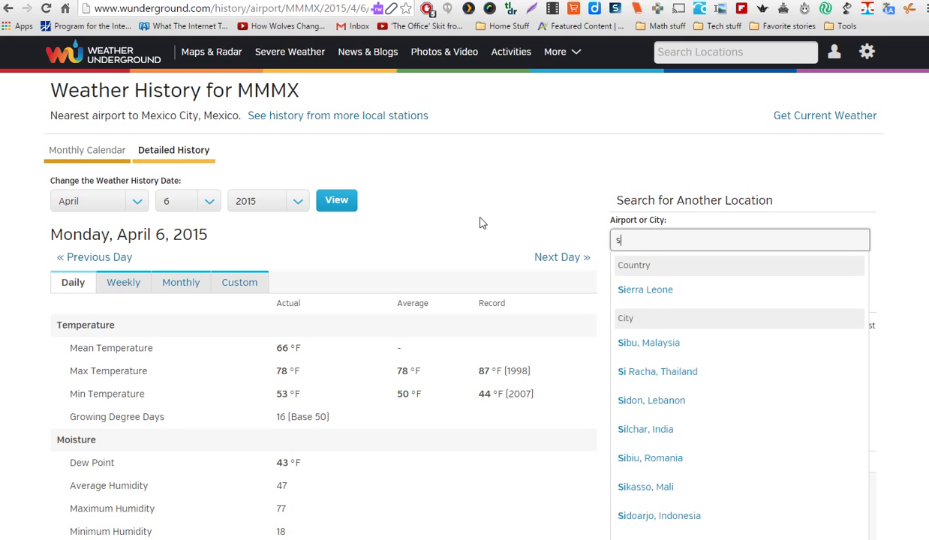
{"action": "type", "text": "ydney"}
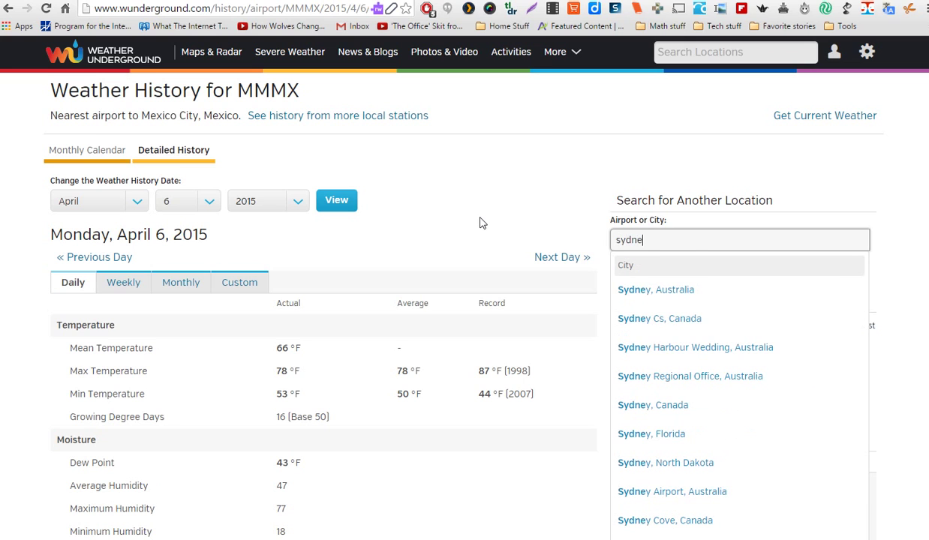
{"action": "key", "text": "Down"}
{"action": "key", "text": "Down"}
{"action": "key", "text": "Up"}
{"action": "key", "text": "Return"}
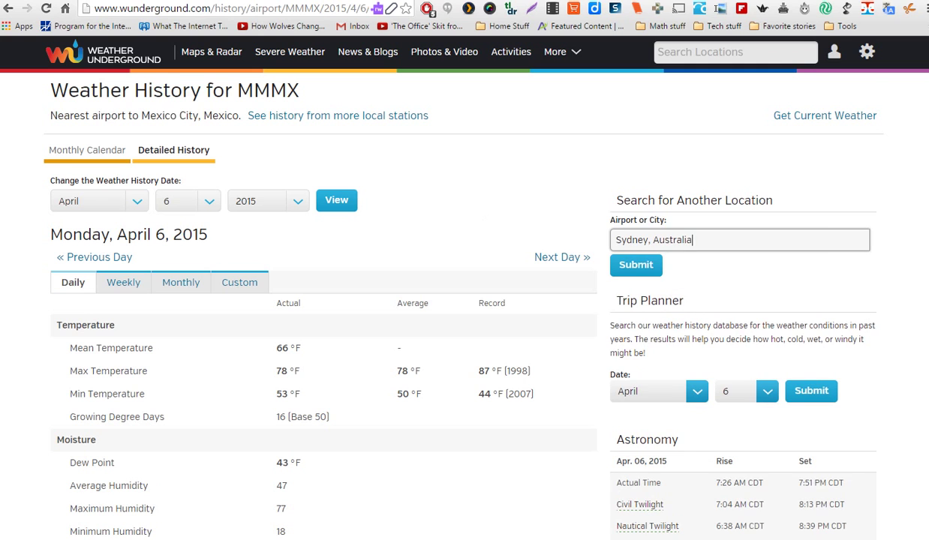
- Switch to the Plotly grid and correct the third column's name to High in Sydney, Australia
{"action": "key", "text": "ctrl+Tab"}
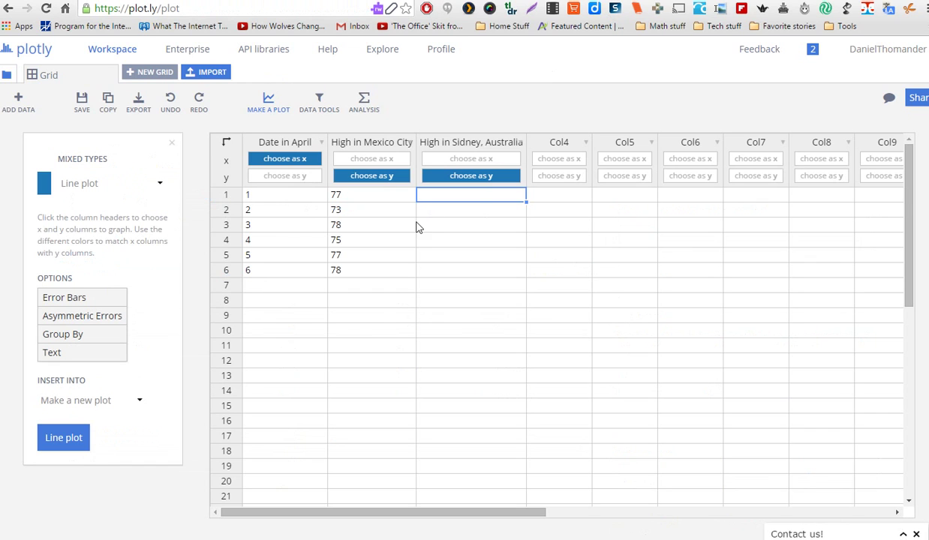
{"action": "left_click", "coordinate": [518, 141]}
{"action": "left_click", "coordinate": [519, 143]}
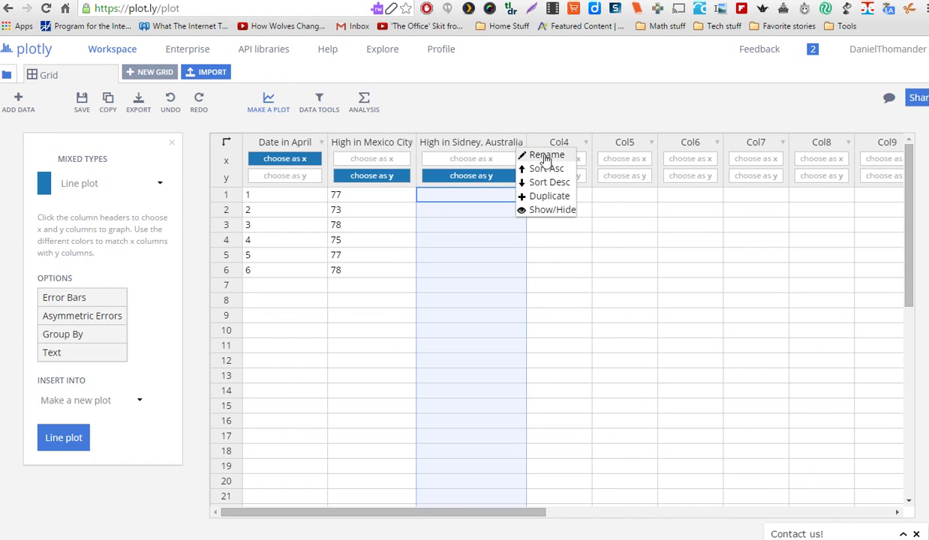
{"action": "left_click", "coordinate": [534, 153]}
{"action": "key", "text": "Return"}
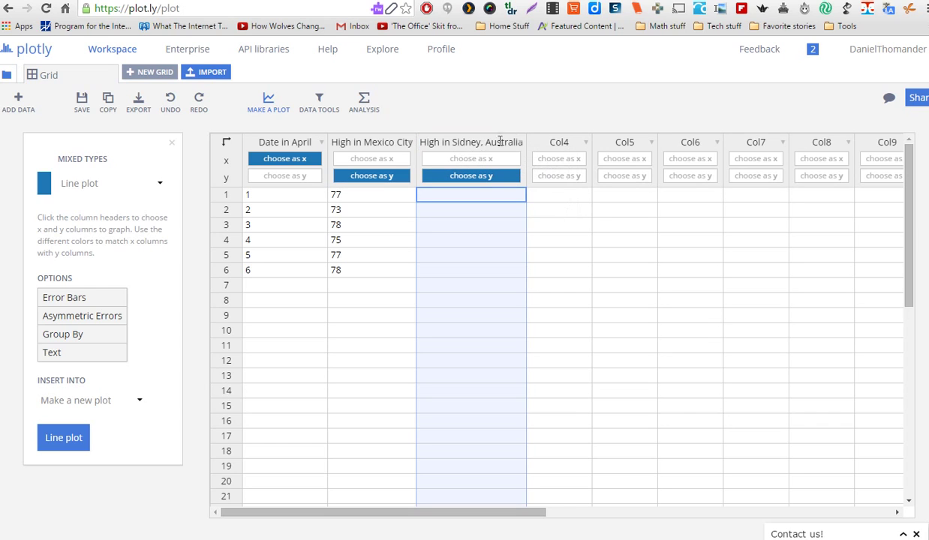
{"action": "left_click", "coordinate": [521, 144]}
{"action": "left_click", "coordinate": [534, 153]}
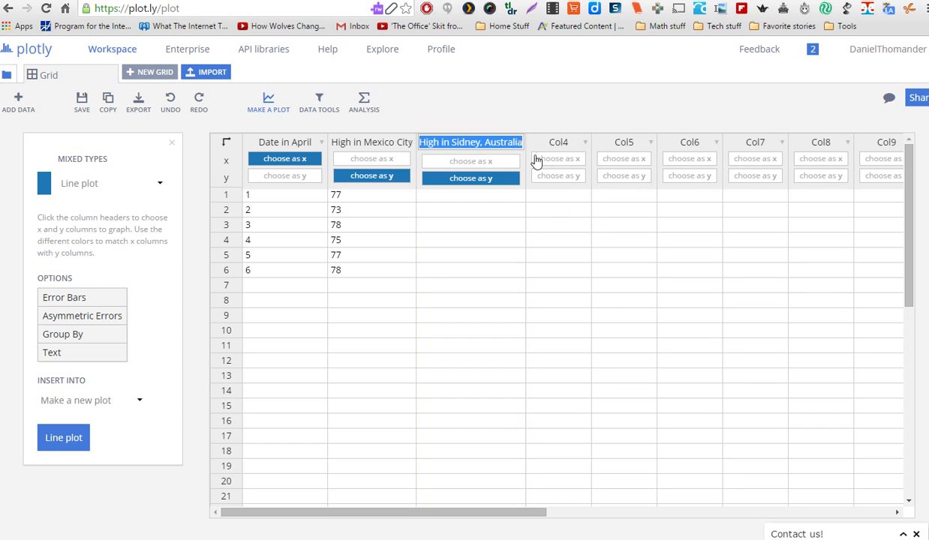
{"action": "key", "text": "Right"}
{"action": "key", "text": "Left"}
{"action": "key", "text": "Left"}
{"action": "key", "text": "Left"}
{"action": "key", "text": "Left"}
{"action": "key", "text": "Left"}
{"action": "key", "text": "Left"}
{"action": "key", "text": "Left"}
{"action": "key", "text": "Left"}
{"action": "key", "text": "Left"}
{"action": "key", "text": "Left"}
{"action": "key", "text": "Left"}
{"action": "key", "text": "Left"}
{"action": "key", "text": "Left"}
{"action": "key", "text": "Left"}
{"action": "key", "text": "Left"}
{"action": "key", "text": "Left"}
{"action": "key", "text": "Left"}
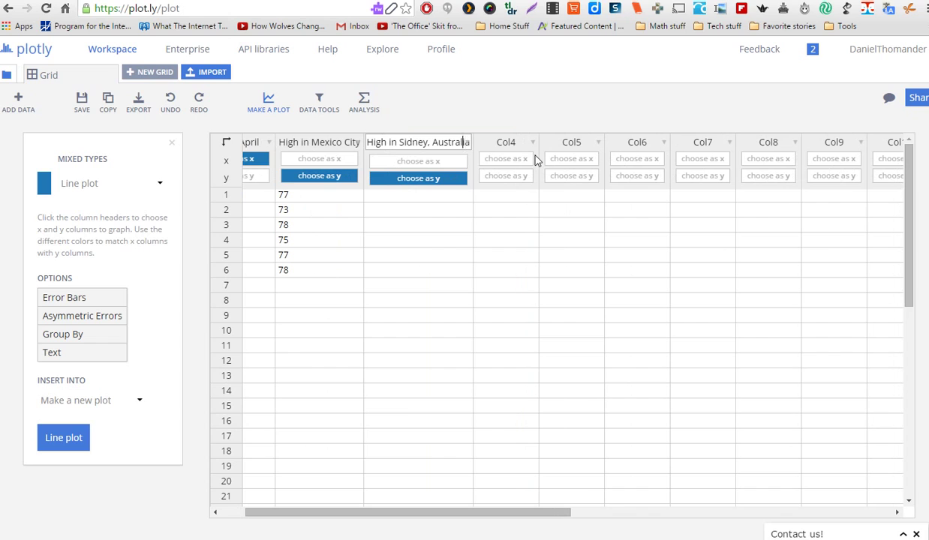
{"action": "key", "text": "Right"}
{"action": "key", "text": "Right"}
{"action": "key", "text": "BackSpace"}
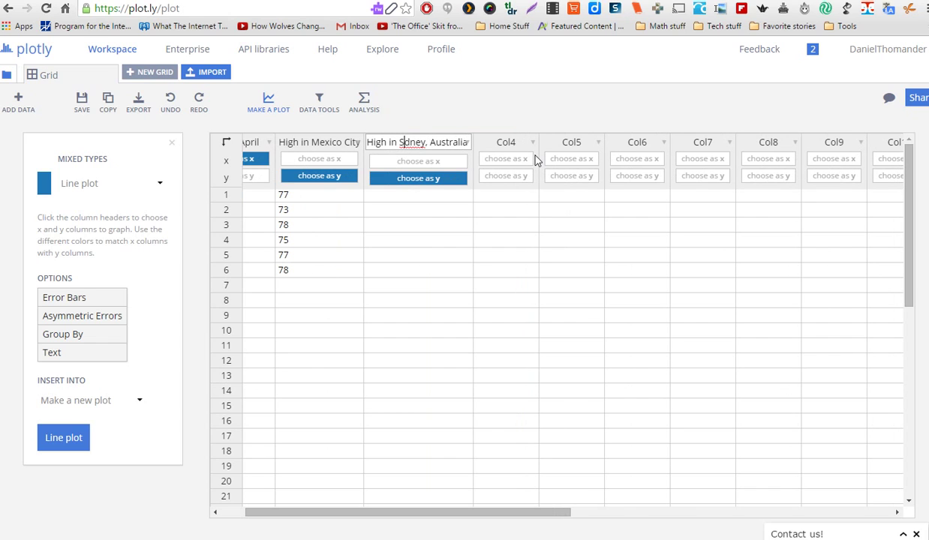
{"action": "type", "text": "y"}
{"action": "key", "text": "Return"}
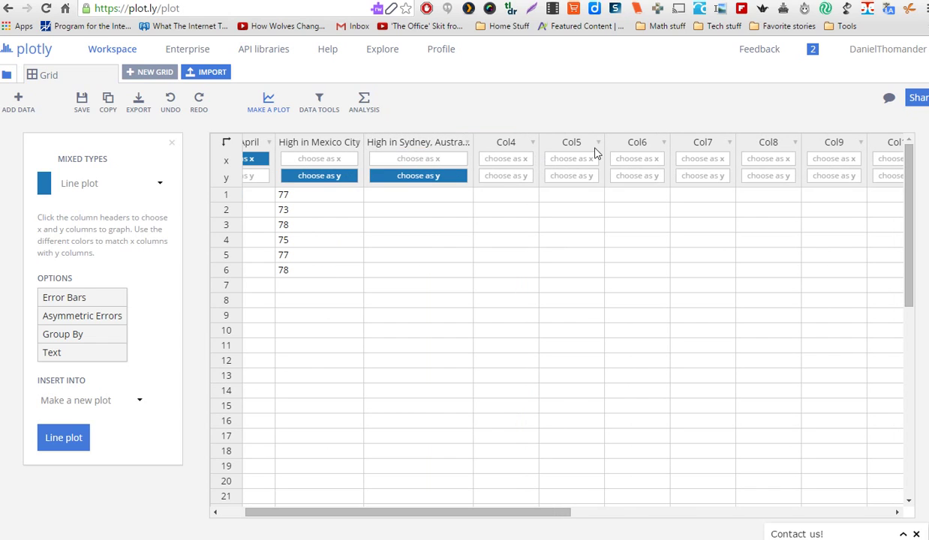
- Check the April 6 maximum temperature on Weather Underground and enter 78 for that date in the Sydney column
{"action": "left_click", "coordinate": [441, 199]}
{"action": "key", "text": "ctrl+Tab"}
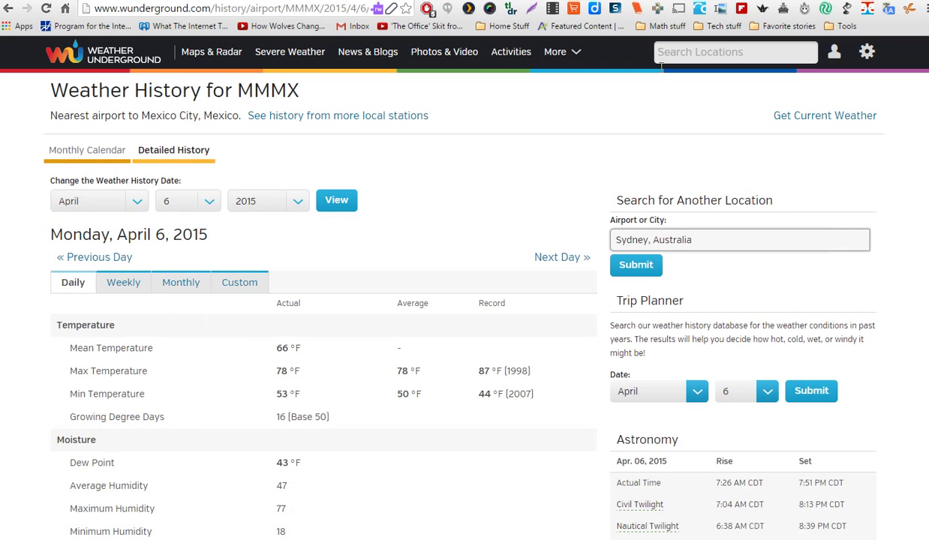
{"action": "key", "text": "ctrl+Tab"}
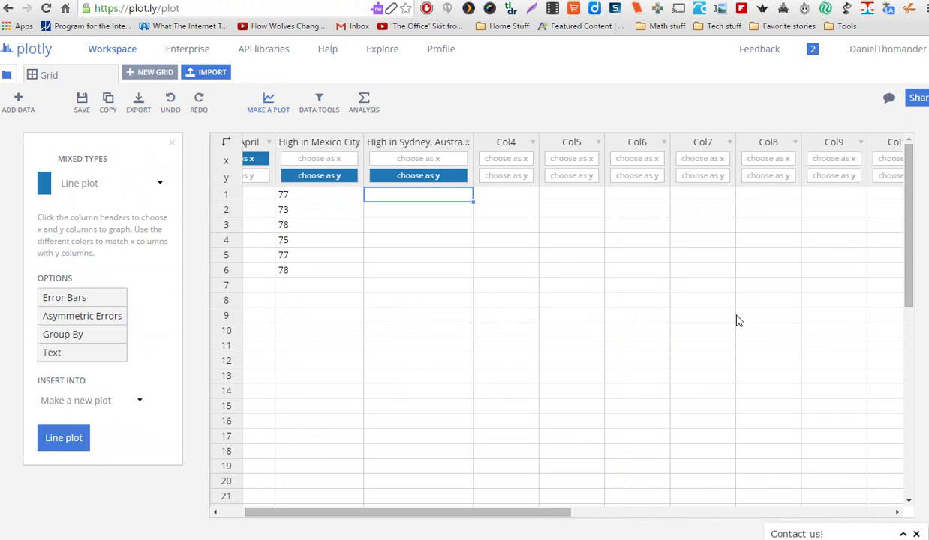
{"action": "key", "text": "Down"}
{"action": "key", "text": "Down"}
{"action": "key", "text": "Down"}
{"action": "key", "text": "Down"}
{"action": "key", "text": "Down"}
{"action": "type", "text": "7"}
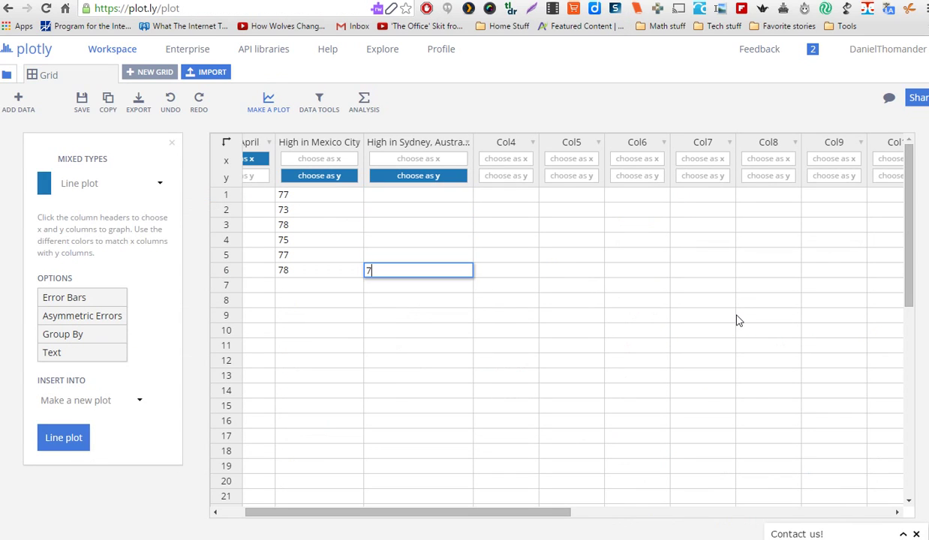
{"action": "type", "text": "8"}
{"action": "key", "text": "Up"}
- Look up the April 5 maximum temperature on Weather Underground and enter 77 in the Sydney column
{"action": "key", "text": "ctrl+Tab"}
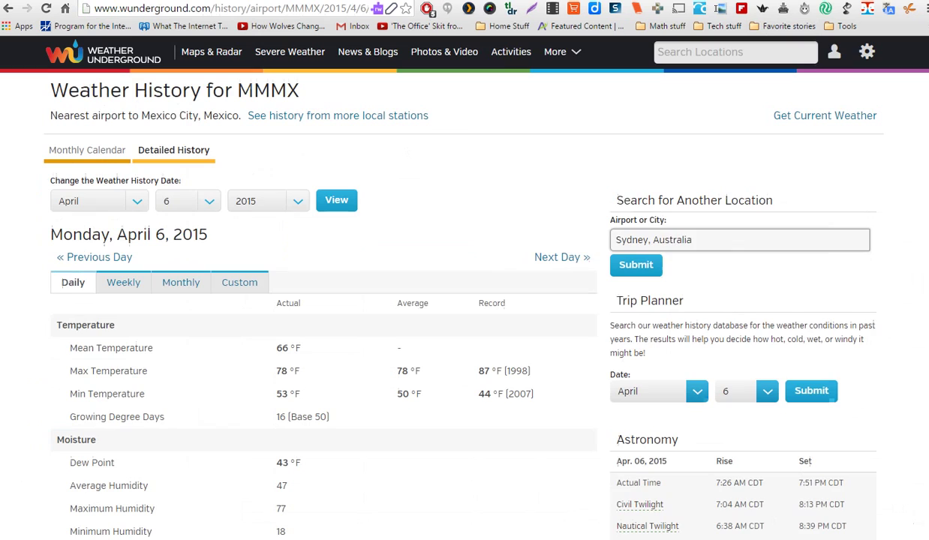
{"action": "left_click", "coordinate": [81, 259]}
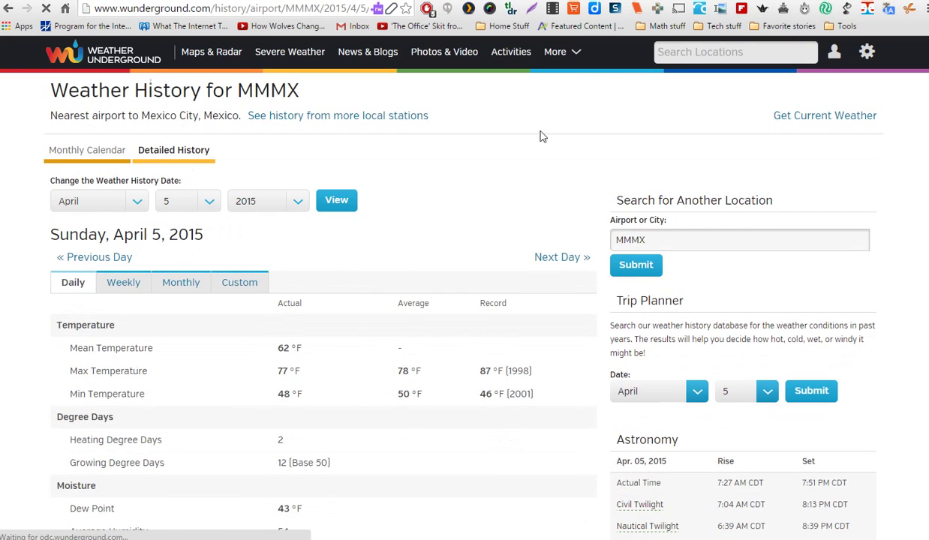
{"action": "key", "text": "ctrl+Tab"}
{"action": "type", "text": "77"}
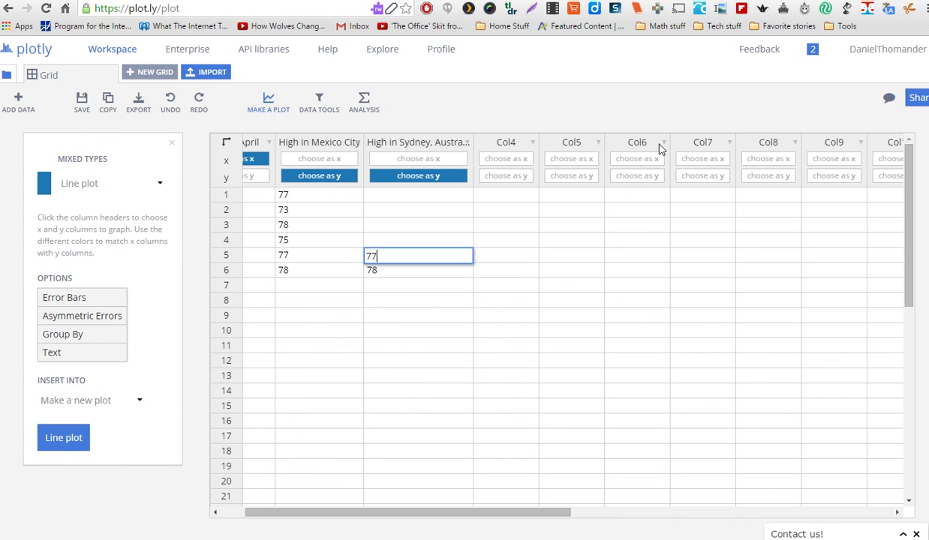
{"action": "key", "text": "Up"}
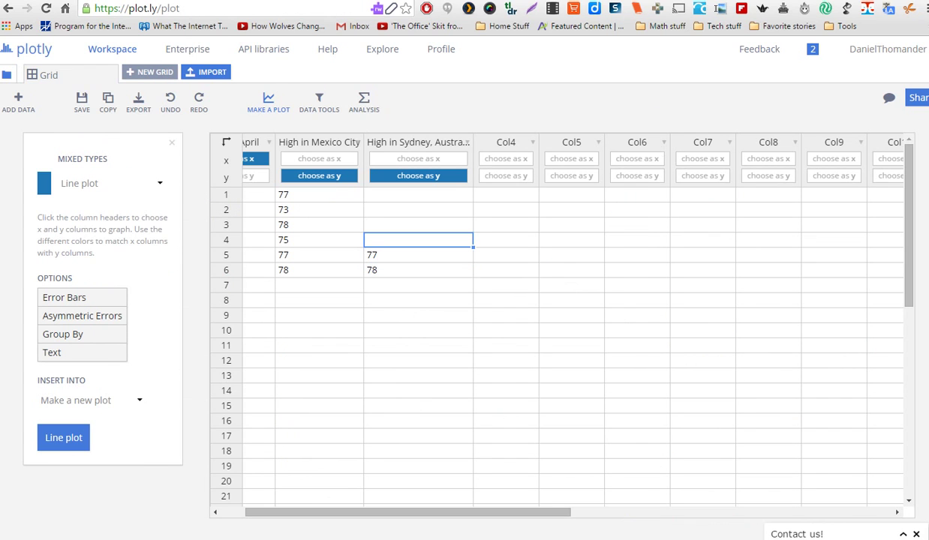
- Look up the April 4 maximum temperature on Weather Underground and enter 75 in the Sydney column
{"action": "key", "text": "ctrl+Tab"}
{"action": "left_click", "coordinate": [80, 259]}
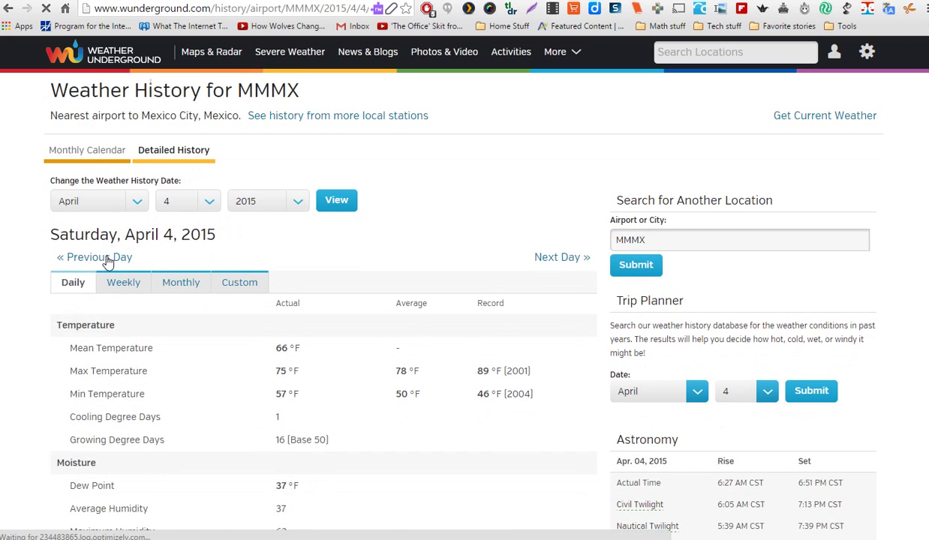
{"action": "key", "text": "ctrl+Tab"}
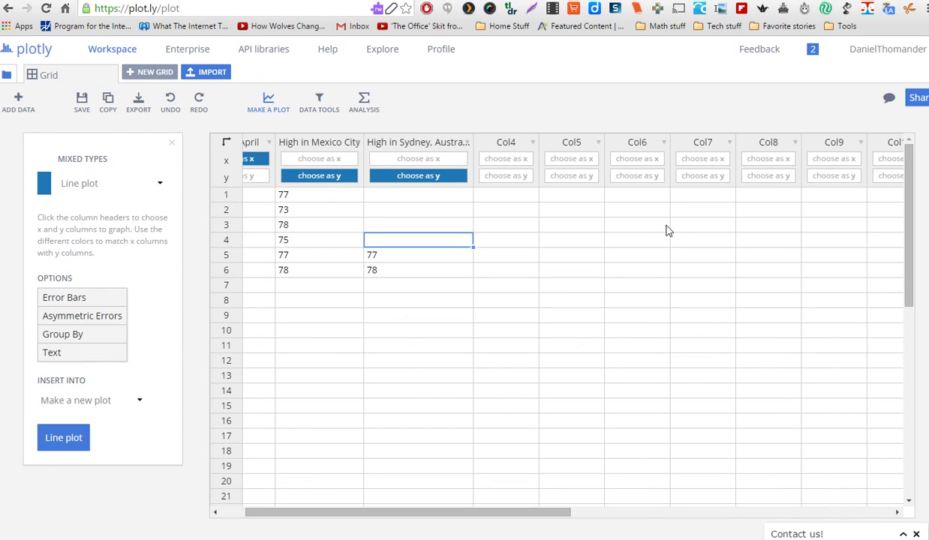
{"action": "type", "text": "75"}
{"action": "key", "text": "Up"}
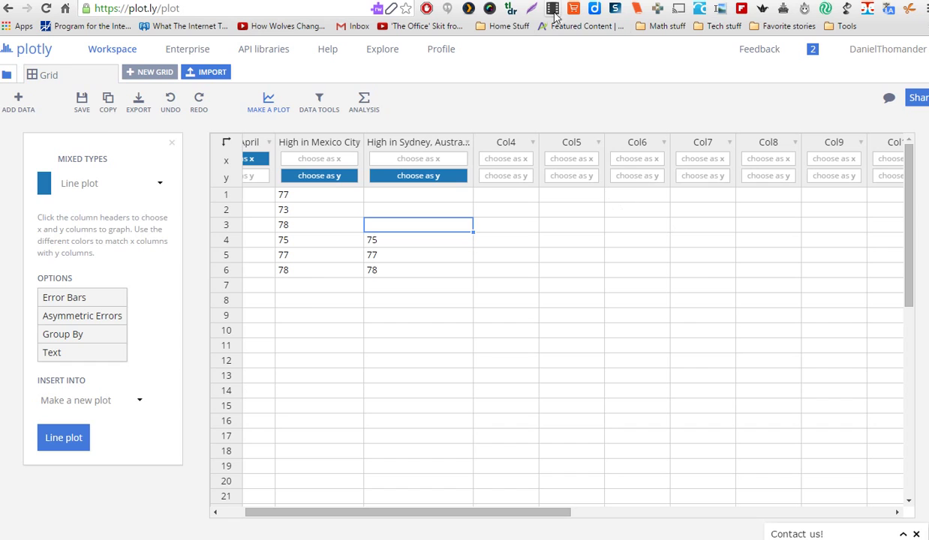
- Switch to Weather Underground and load the weather history for Sydney, Australia
{"action": "key", "text": "ctrl+Tab"}
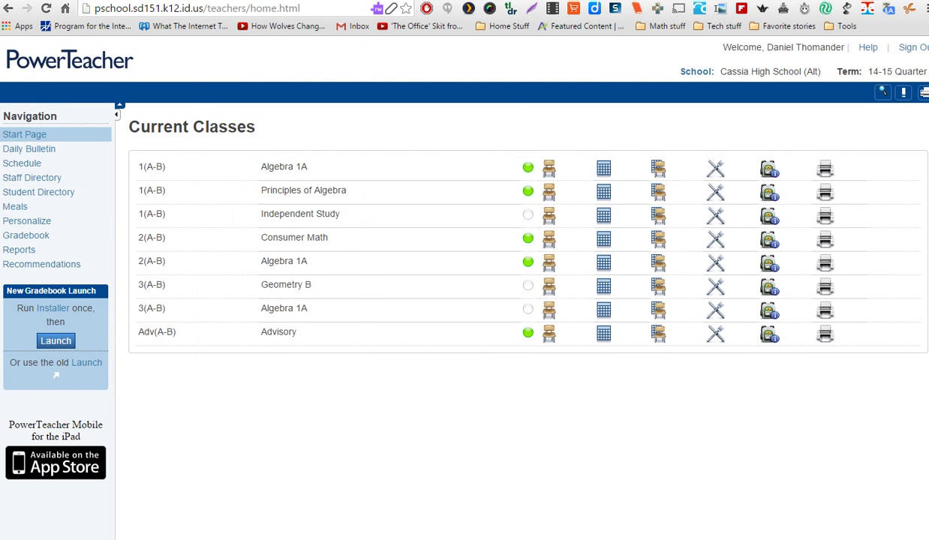
{"action": "key", "text": "ctrl+Tab"}
{"action": "key", "text": "ctrl+Tab"}
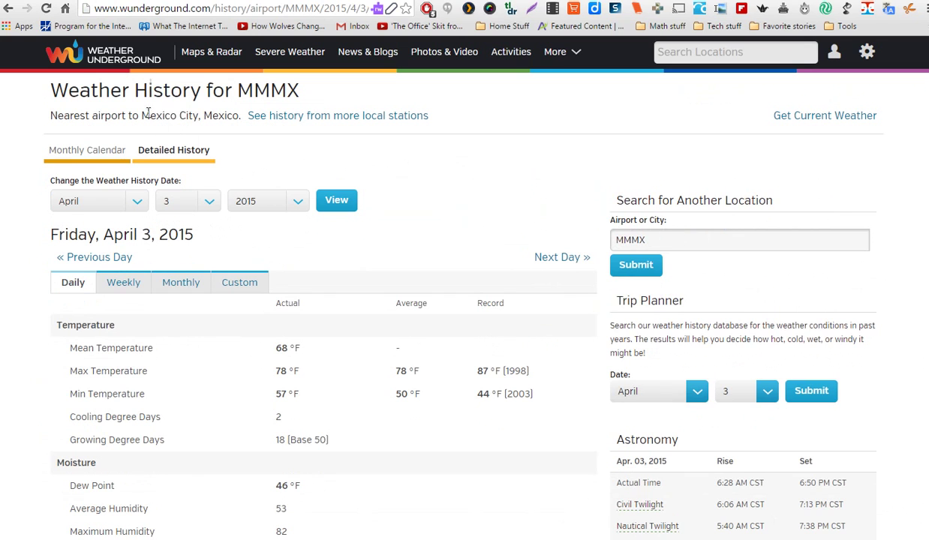
{"action": "left_click_drag", "start_coordinate": [664, 245], "coordinate": [572, 232]}
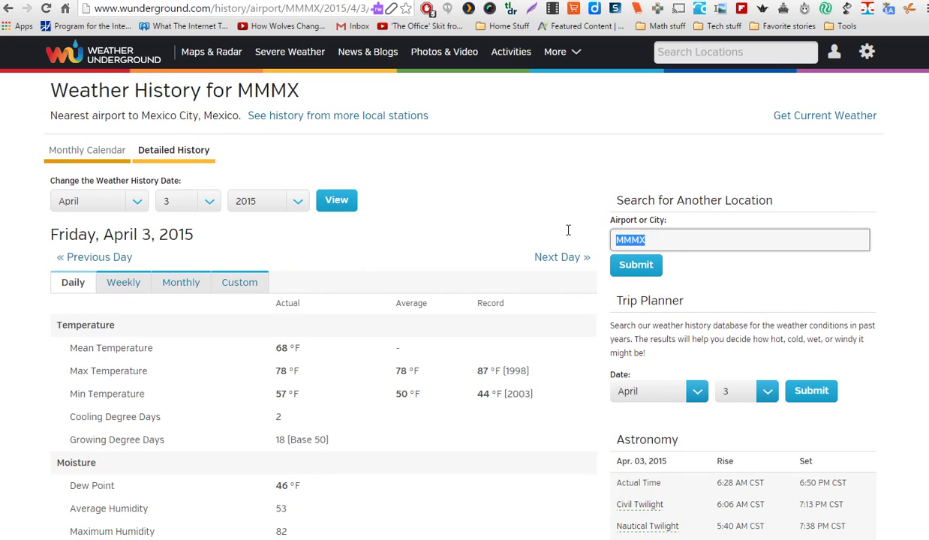
{"action": "type", "text": "sydney"}
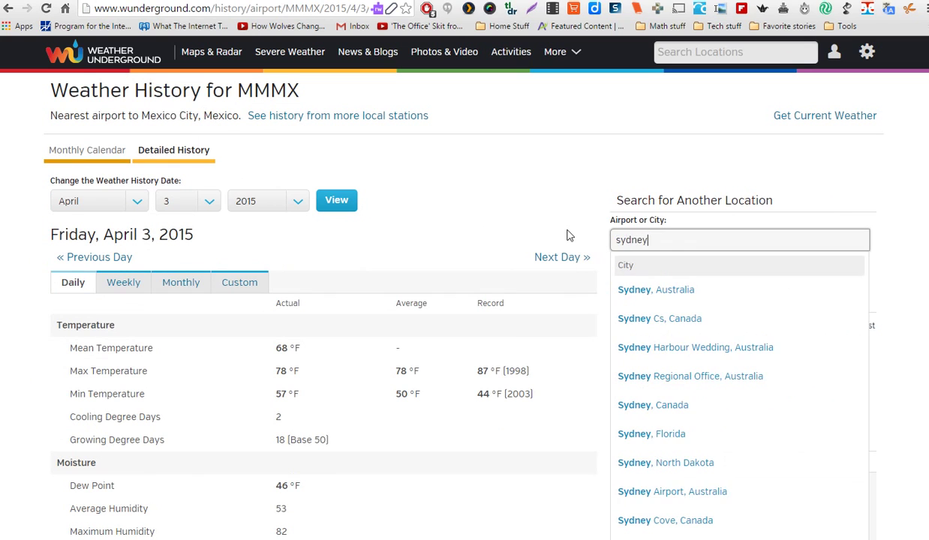
{"action": "key", "text": "Down"}
{"action": "key", "text": "Return"}
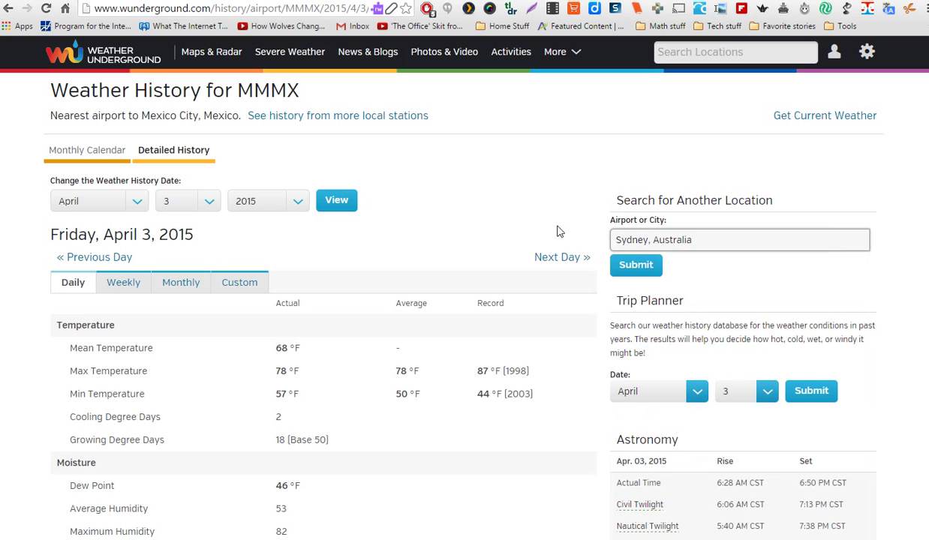
{"action": "left_click", "coordinate": [653, 266]}
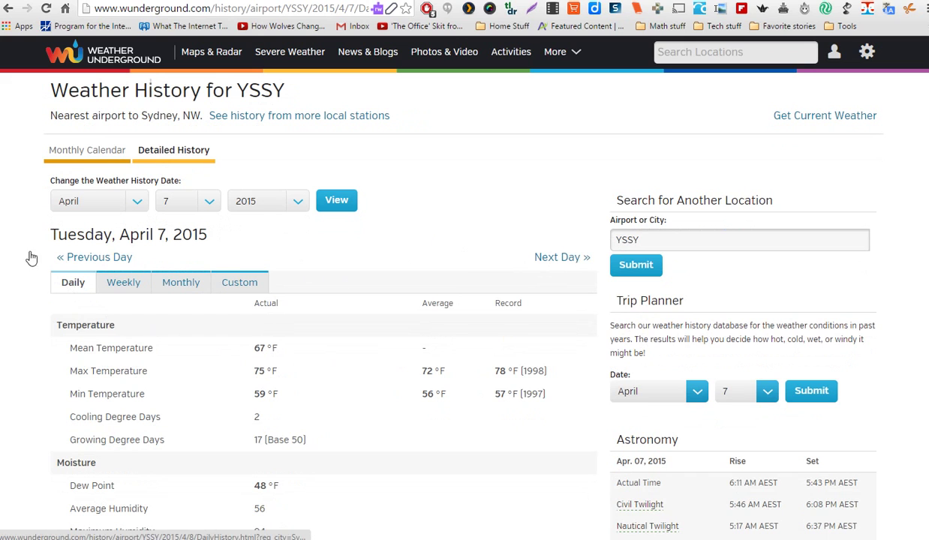
- Look up Sydney's April 5 maximum temperature on Weather Underground and enter 72 for that date in Plotly's Sydney column
{"action": "left_click", "coordinate": [73, 261]}
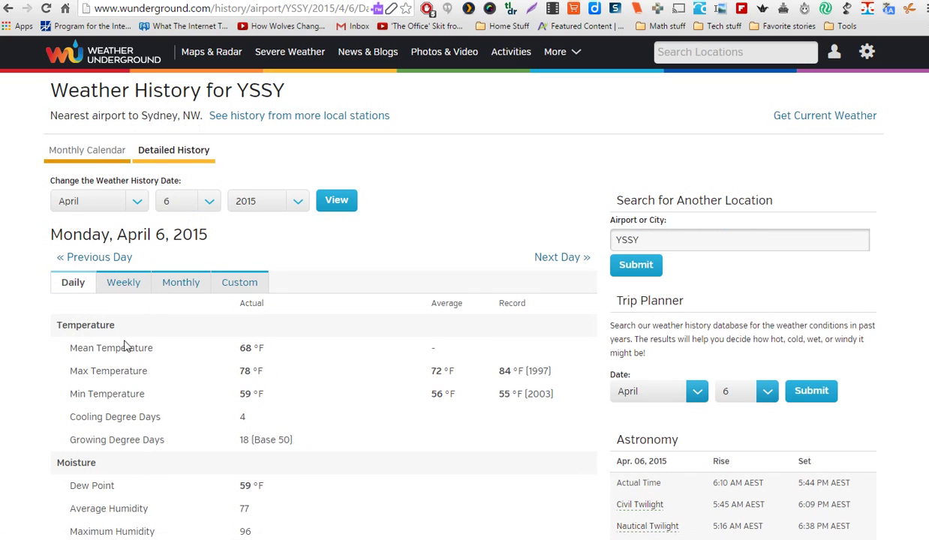
{"action": "left_click", "coordinate": [87, 258]}
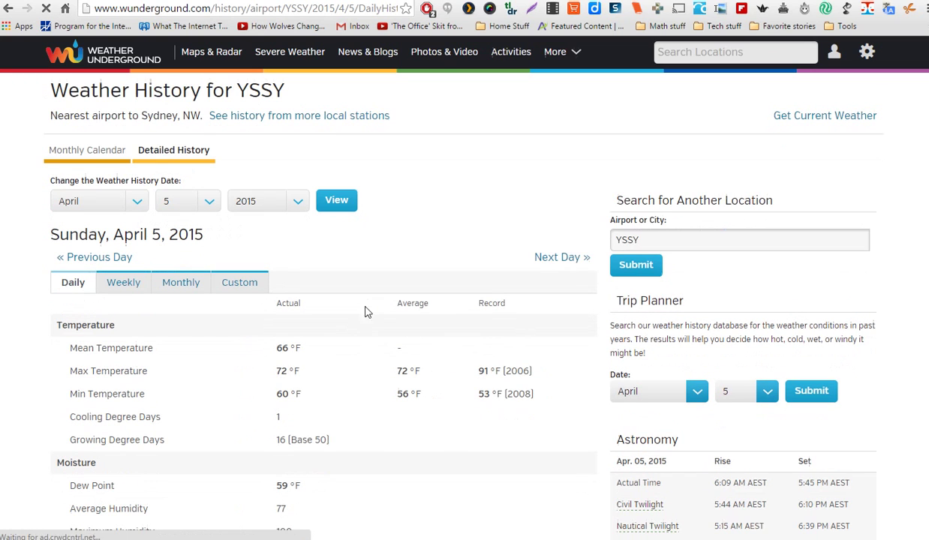
{"action": "key", "text": "ctrl+Tab"}
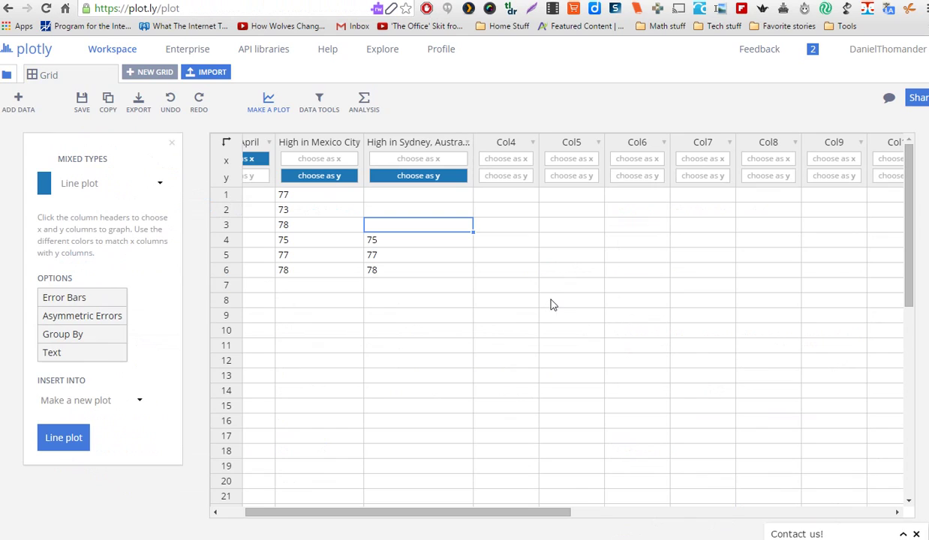
{"action": "key", "text": "Down"}
{"action": "key", "text": "Down"}
{"action": "type", "text": "72"}
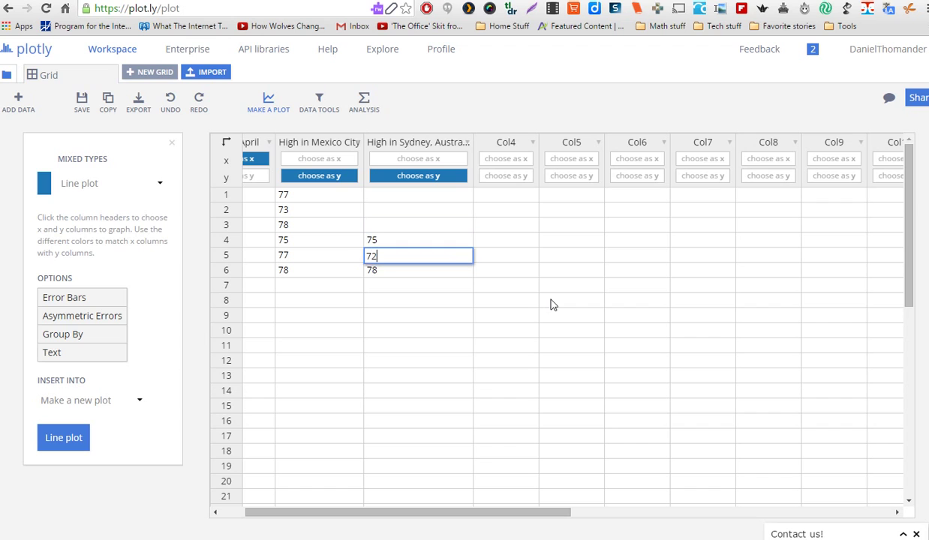
{"action": "key", "text": "Up"}
- Check Sydney's April 4 maximum temperature on Weather Underground and enter 68 for that date in the Sydney column
{"action": "key", "text": "ctrl+Tab"}
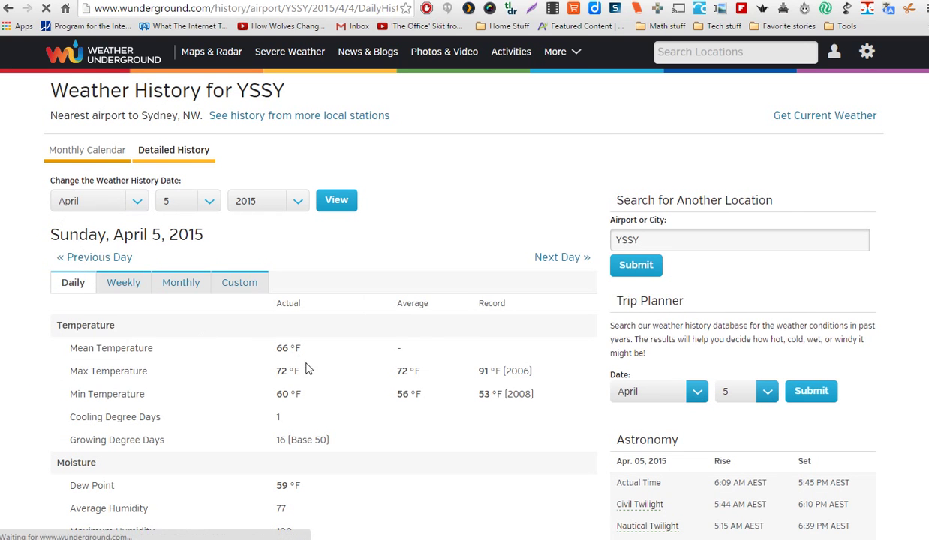
{"action": "key", "text": "ctrl+Tab"}
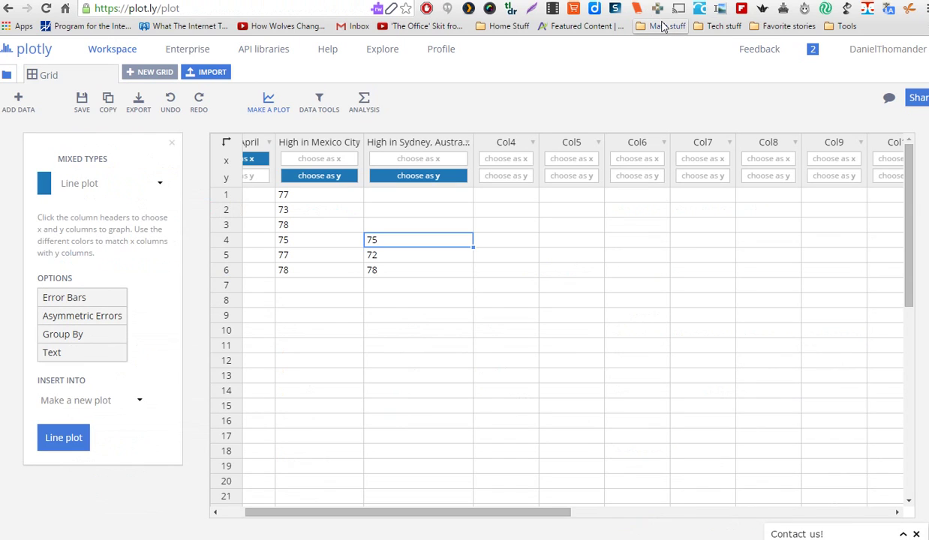
{"action": "type", "text": "68"}
{"action": "key", "text": "Up"}
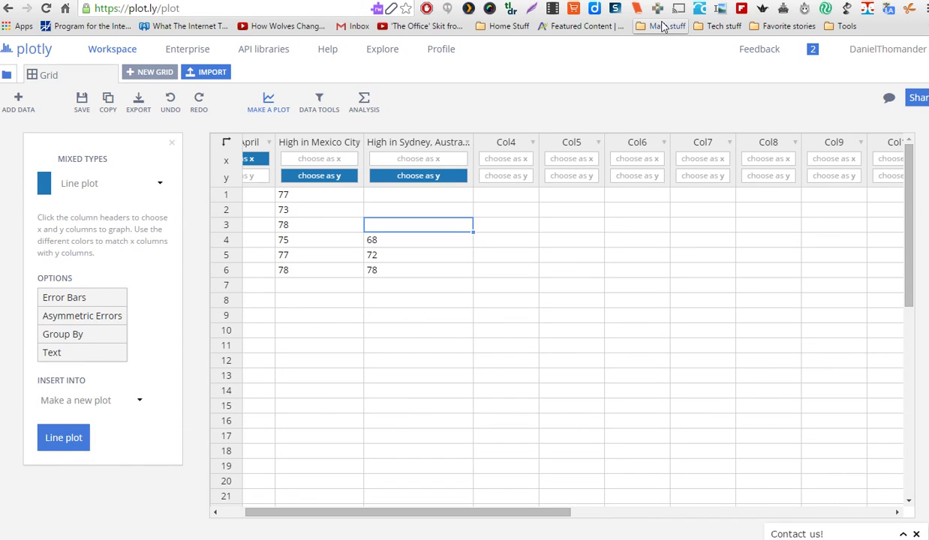
- Look up Sydney's April 3 and April 2 maximum temperatures on Weather Underground and enter 69 and 87 in the Sydney column
{"action": "key", "text": "ctrl+Tab"}
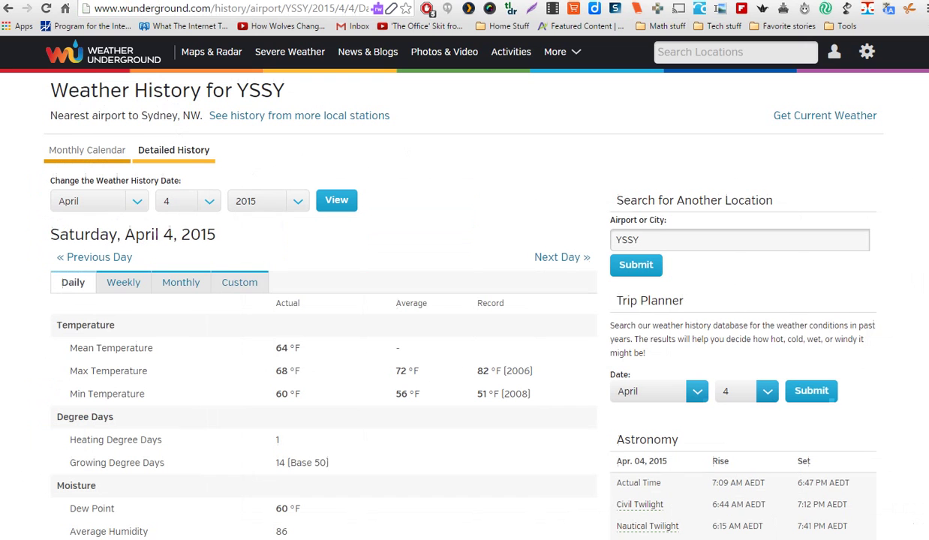
{"action": "left_click", "coordinate": [103, 260]}
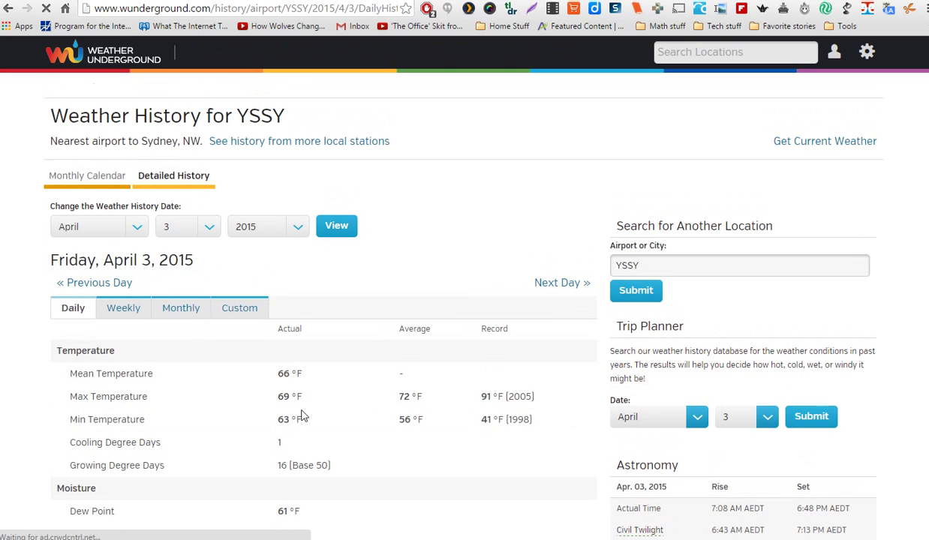
{"action": "left_click", "coordinate": [83, 259]}
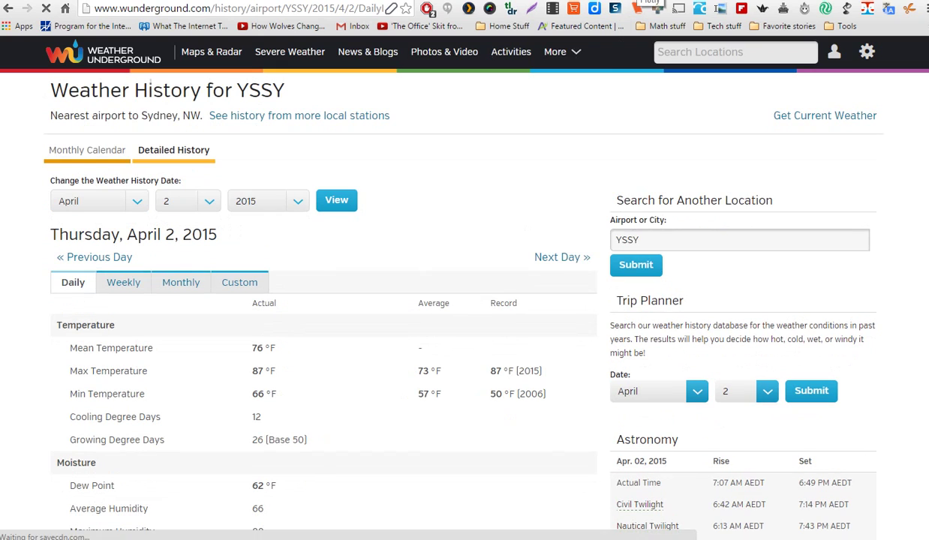
{"action": "left_click", "coordinate": [637, 0]}
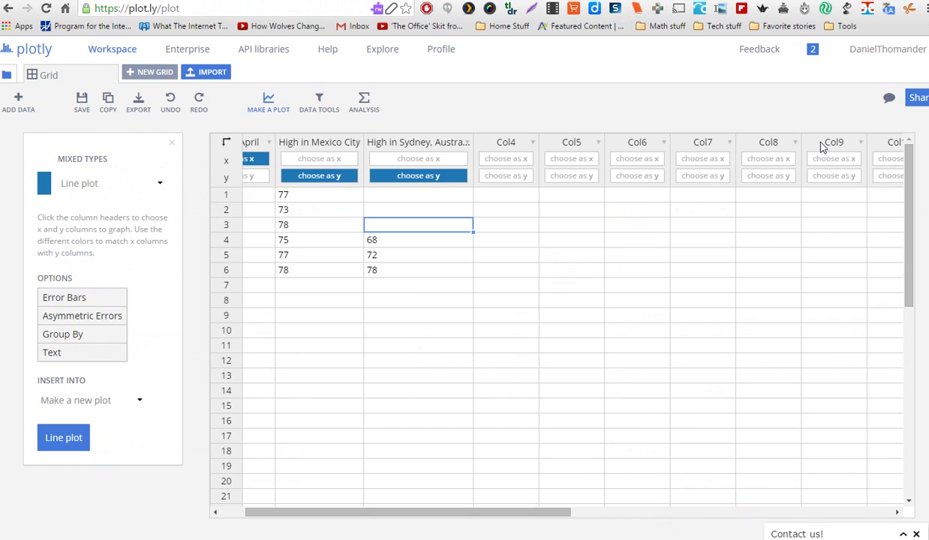
{"action": "type", "text": "69"}
{"action": "key", "text": "Up"}
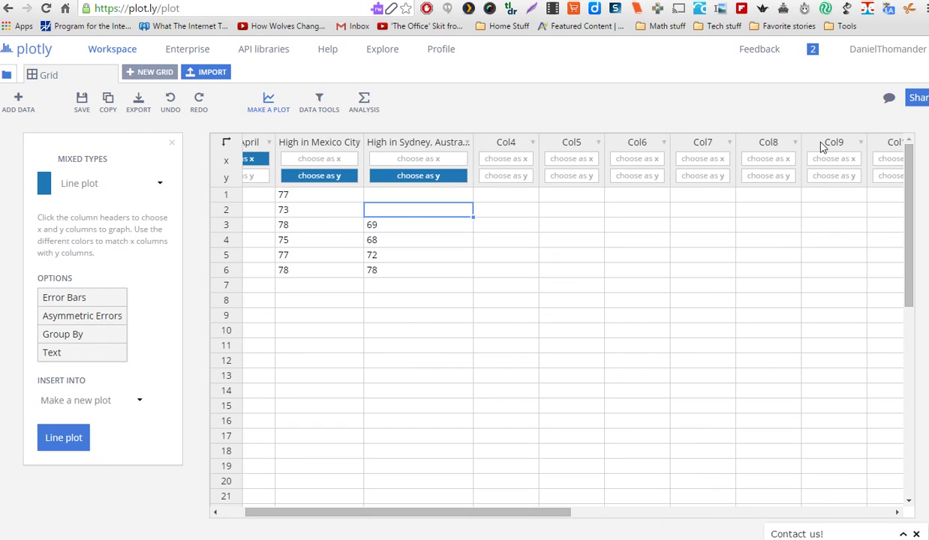
{"action": "type", "text": "87"}
{"action": "key", "text": "Up"}
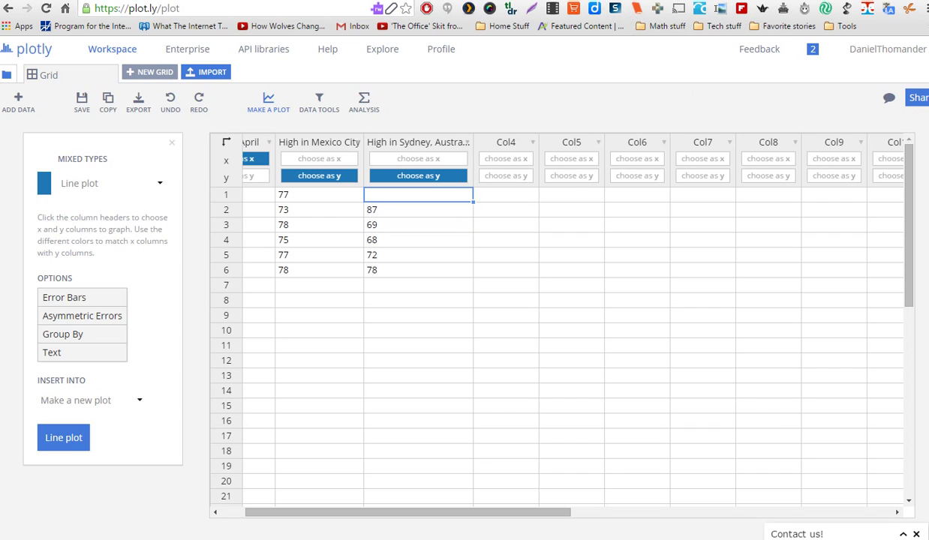
- Look up Sydney's April 1 maximum temperature on Weather Underground and enter 80 in the Sydney column
{"action": "left_click", "coordinate": [540, 1]}
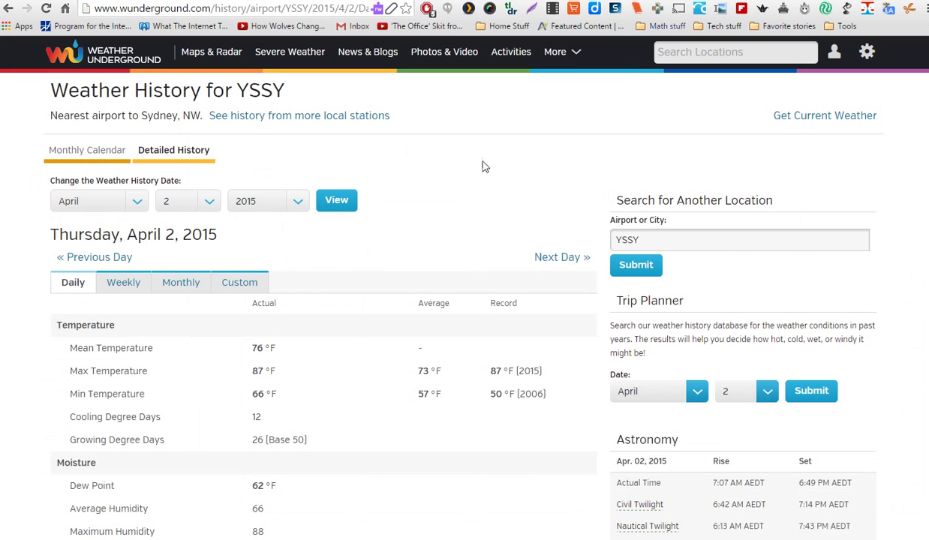
{"action": "left_click", "coordinate": [99, 258]}
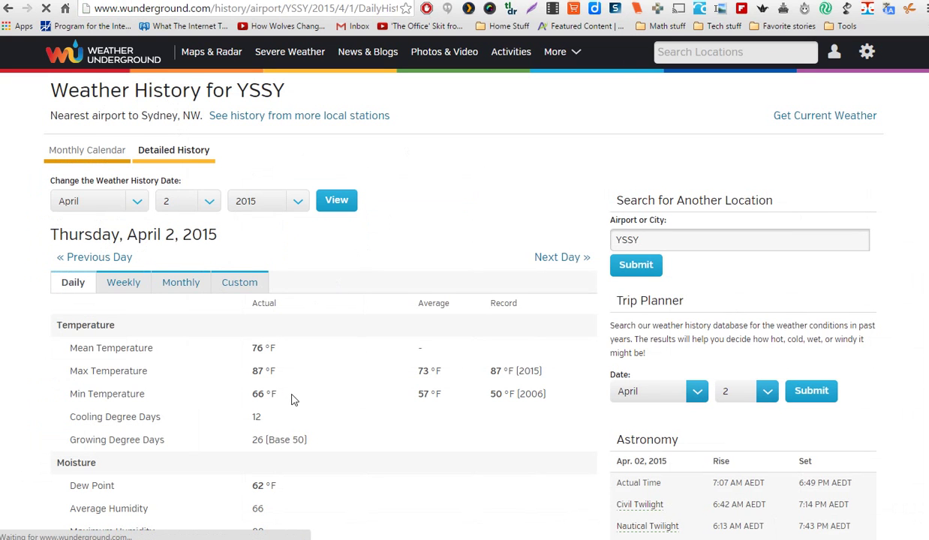
{"action": "left_click", "coordinate": [174, 1]}
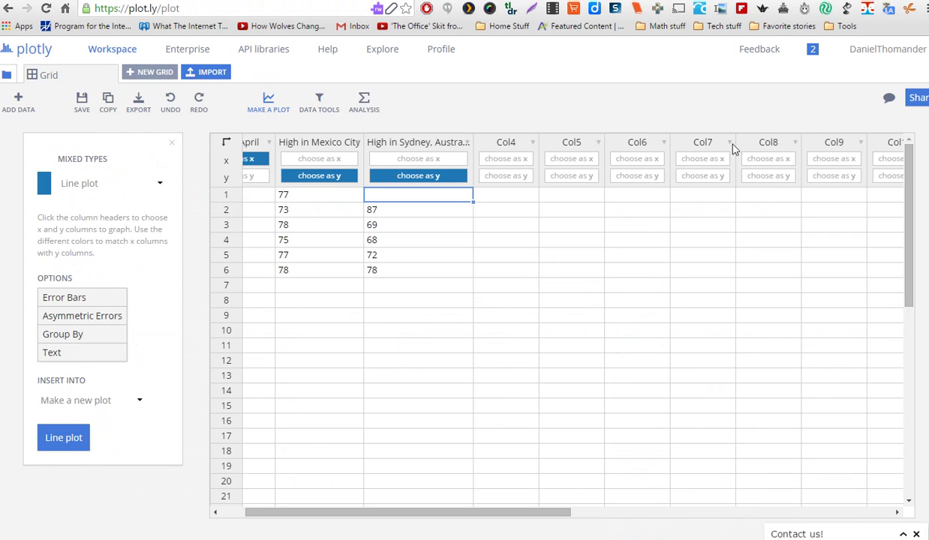
{"action": "type", "text": "80"}
{"action": "key", "text": "Return"}
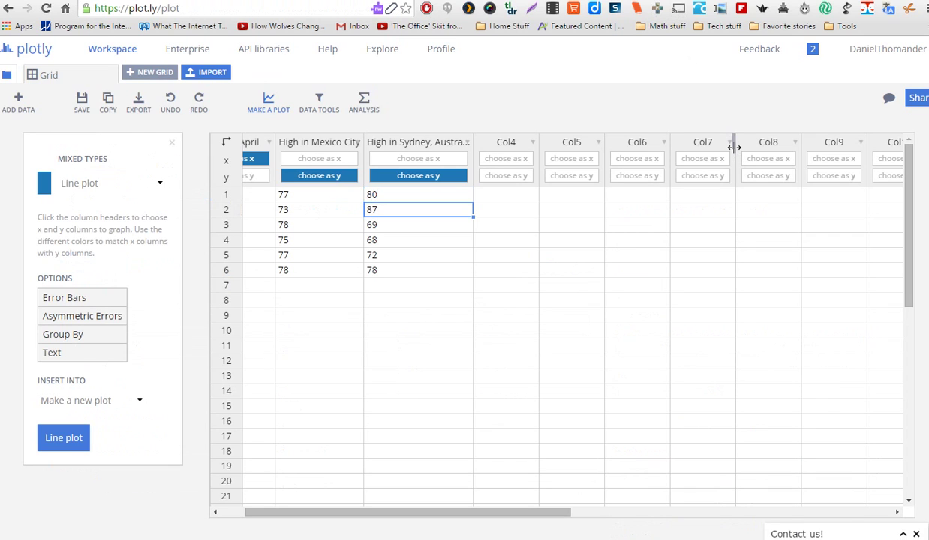
- Create a new line plot with the April dates as x and both cities' high temperatures as y
{"action": "key", "text": "Left"}
{"action": "key", "text": "Left"}
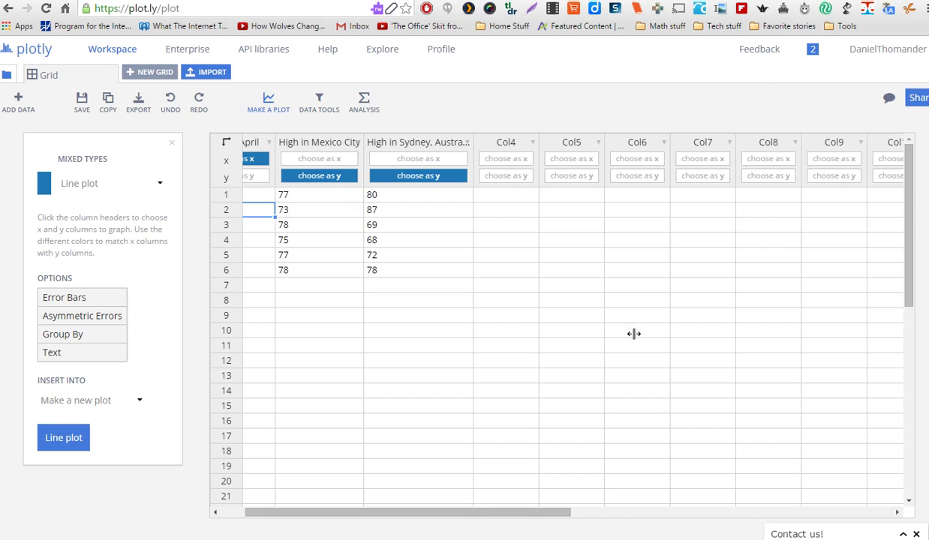
{"action": "left_click_drag", "start_coordinate": [475, 513], "coordinate": [363, 497]}
{"action": "left_click", "coordinate": [360, 496]}
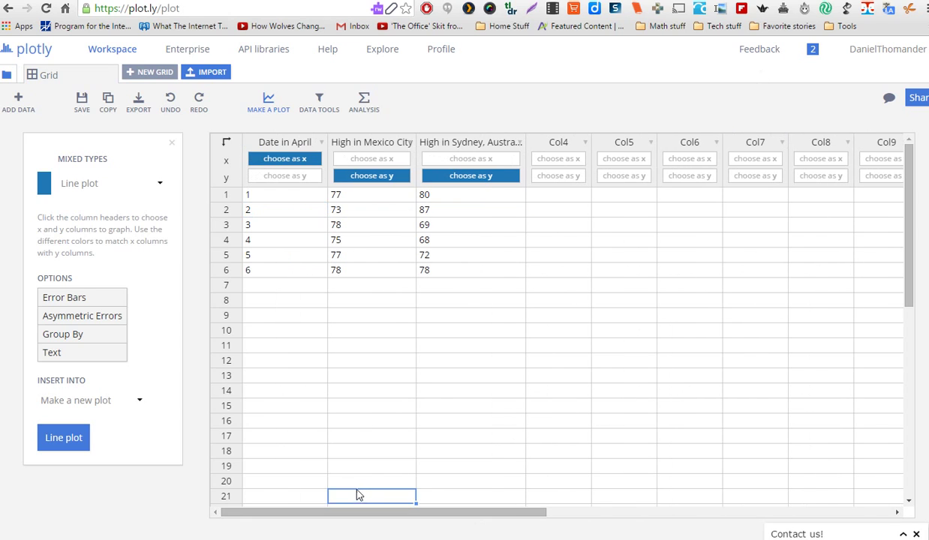
{"action": "left_click", "coordinate": [319, 349]}
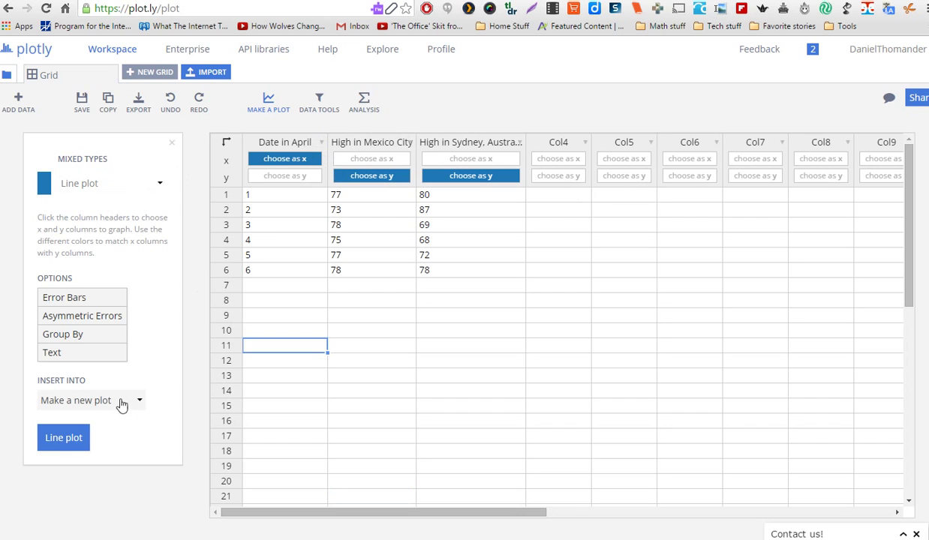
{"action": "left_click", "coordinate": [66, 441]}
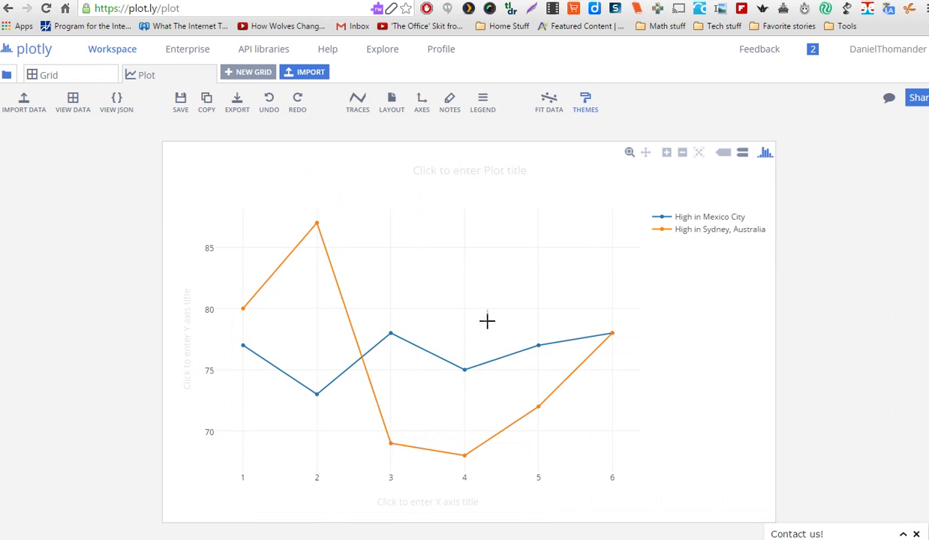
- Set the plot title to "Daily High Temperatures"
{"action": "left_click", "coordinate": [496, 174]}
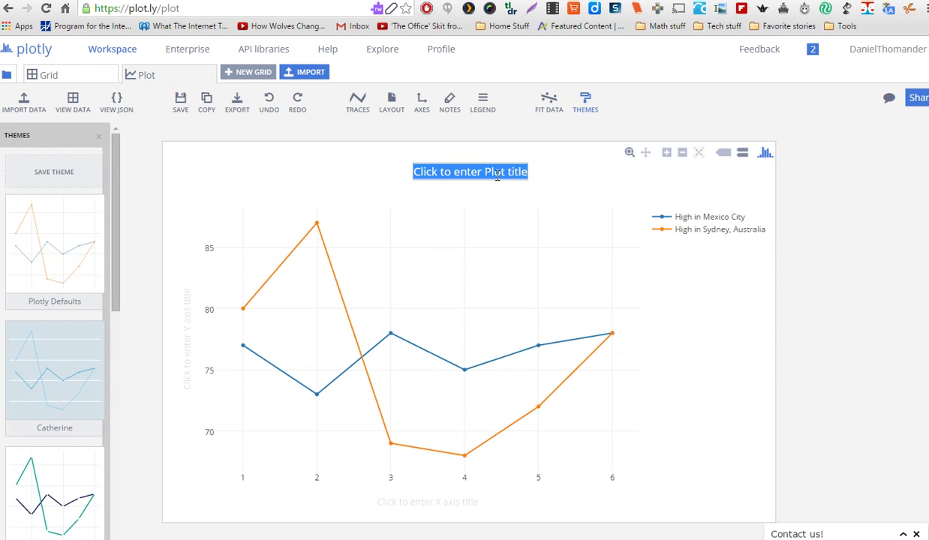
{"action": "type", "text": "Daily High T"}
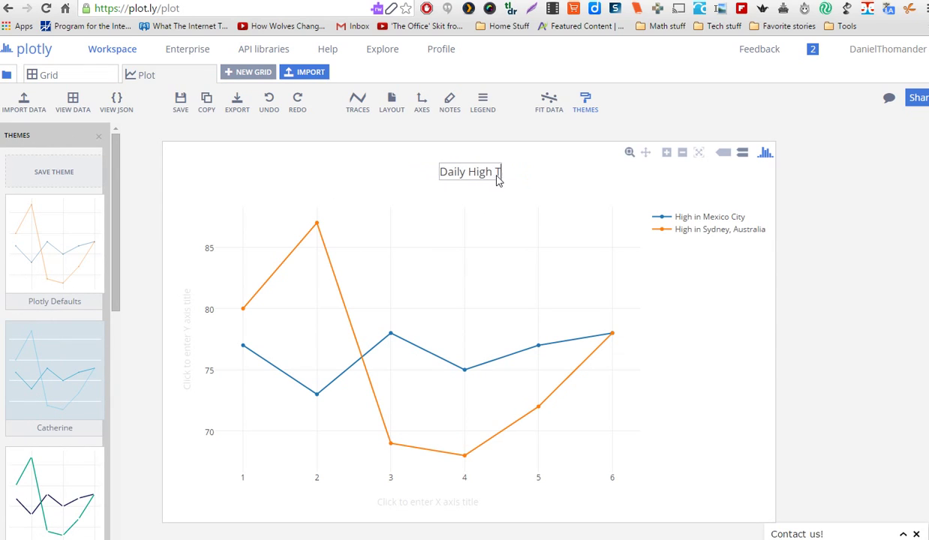
{"action": "type", "text": "emperature"}
{"action": "type", "text": "s"}
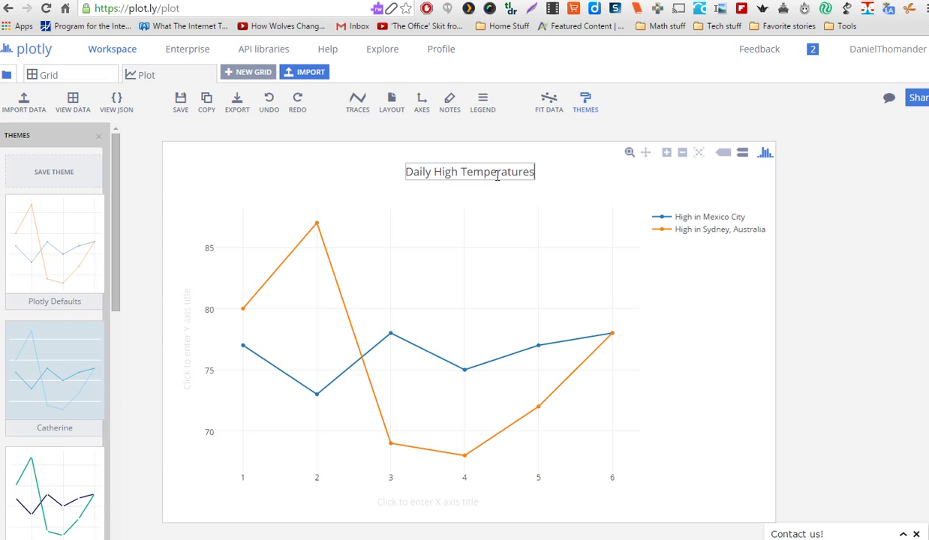
- Set the y-axis title to "Temperature in degrees Fahrenheit"
{"action": "left_click", "coordinate": [183, 358]}
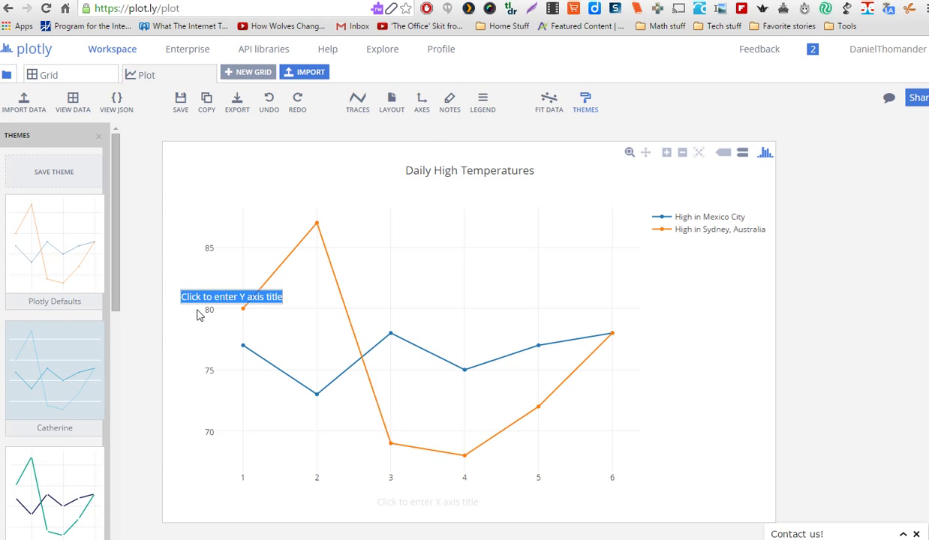
{"action": "type", "text": "TEmpe"}
{"action": "key", "text": "BackSpace"}
{"action": "key", "text": "BackSpace"}
{"action": "key", "text": "BackSpace"}
{"action": "key", "text": "BackSpace"}
{"action": "type", "text": "e"}
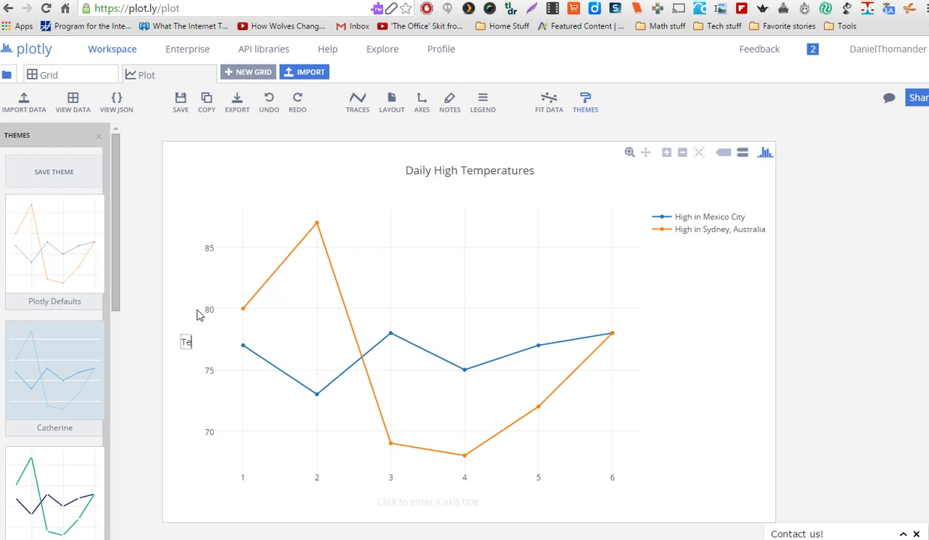
{"action": "type", "text": "mperature in "}
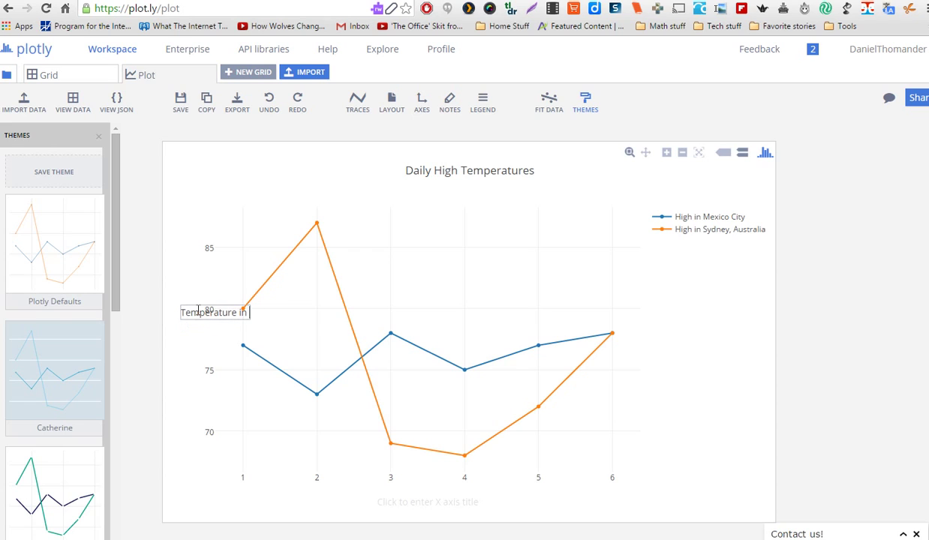
{"action": "type", "text": "degrees"}
{"action": "key", "text": "BackSpace"}
{"action": "key", "text": "BackSpace"}
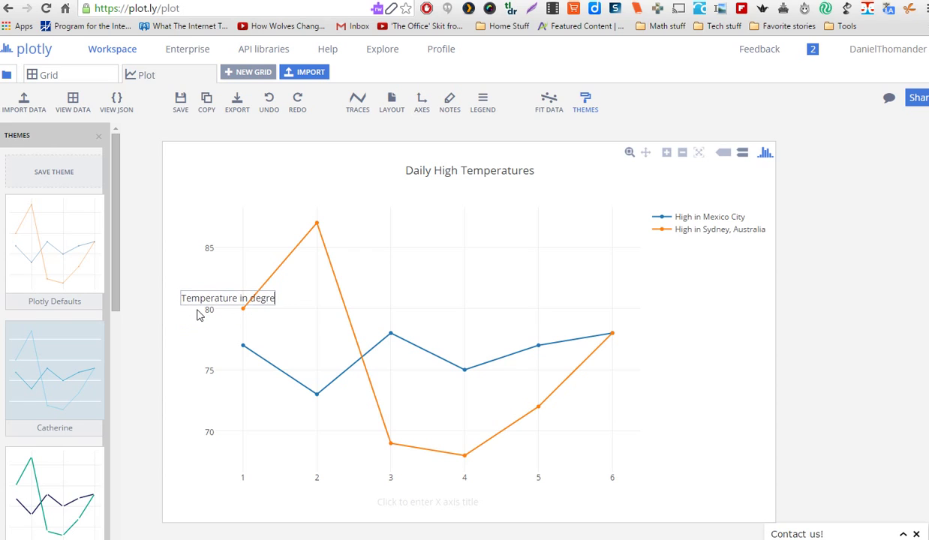
{"action": "type", "text": "es Fahrenhe"}
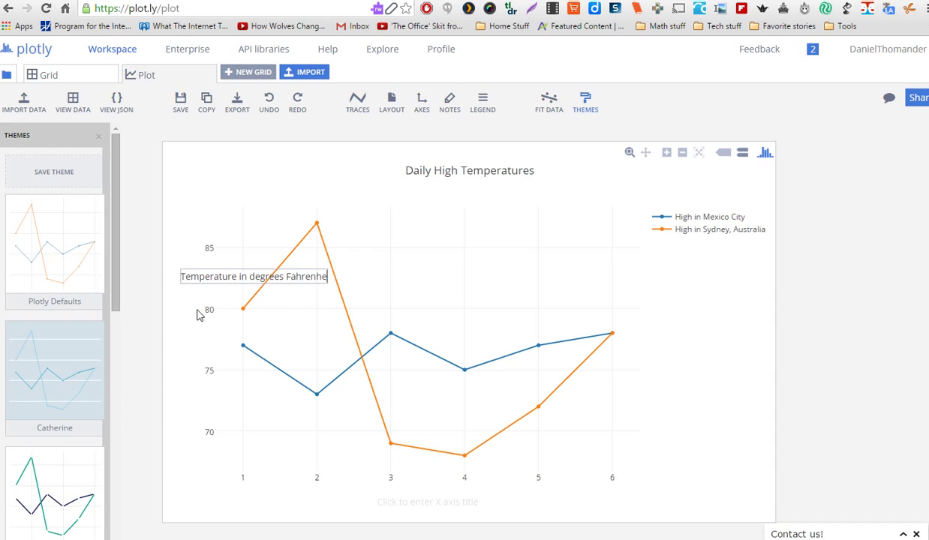
{"action": "type", "text": "it"}
{"action": "key", "text": "Return"}
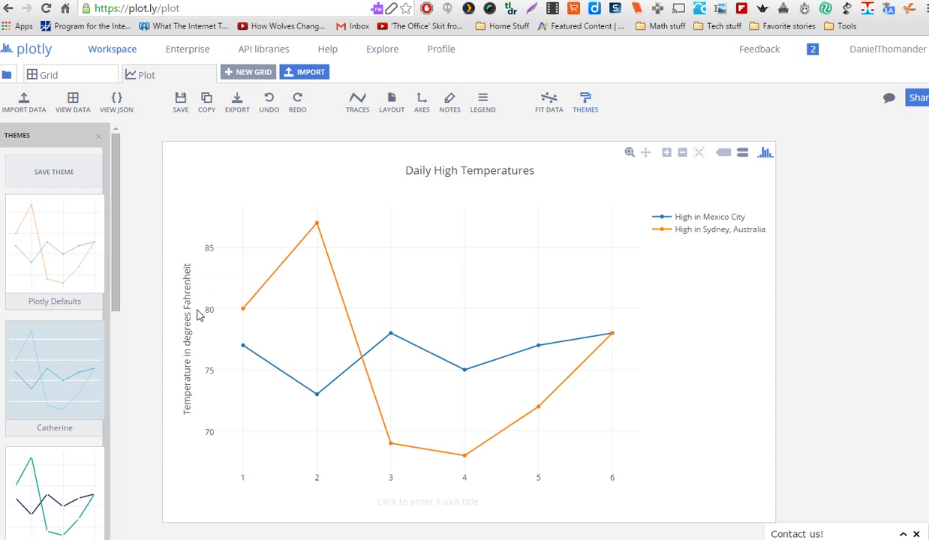
- Set the x-axis title to "Date in April, 2015 source: Weather Underground"
{"action": "left_click", "coordinate": [438, 504]}
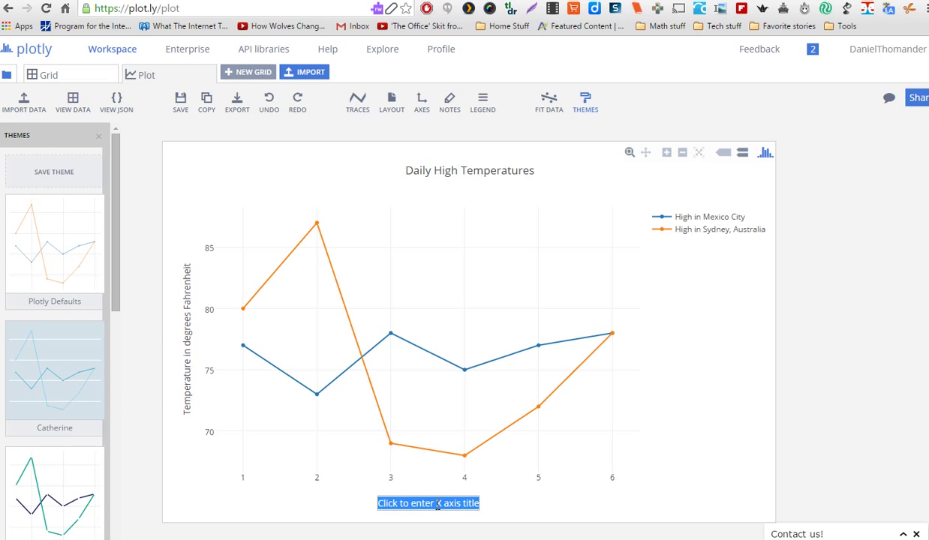
{"action": "type", "text": "DA"}
{"action": "key", "text": "BackSpace"}
{"action": "type", "text": "ate"}
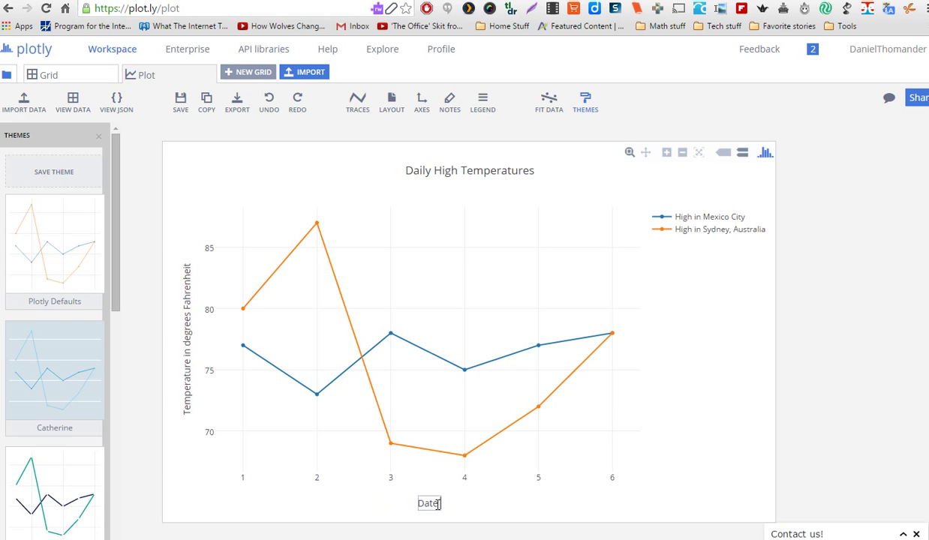
{"action": "type", "text": " in April, k2015"}
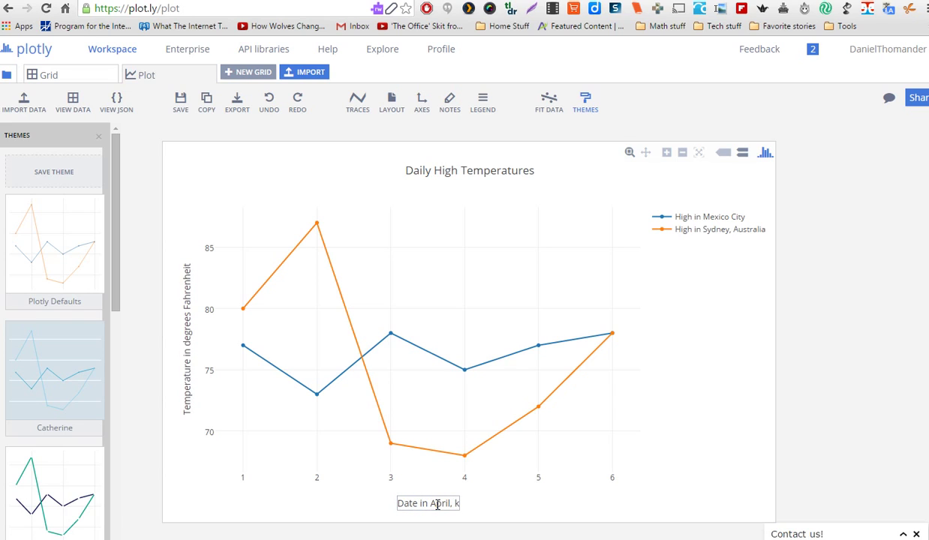
{"action": "key", "text": "BackSpace"}
{"action": "key", "text": "BackSpace"}
{"action": "key", "text": "BackSpace"}
{"action": "key", "text": "BackSpace"}
{"action": "type", "text": "2015 sou"}
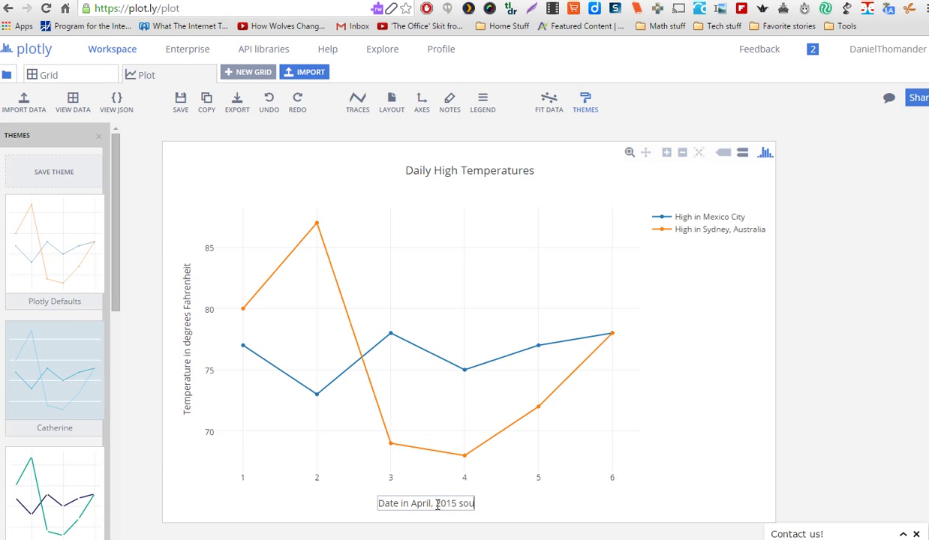
{"action": "type", "text": "rce:  Weather Und"}
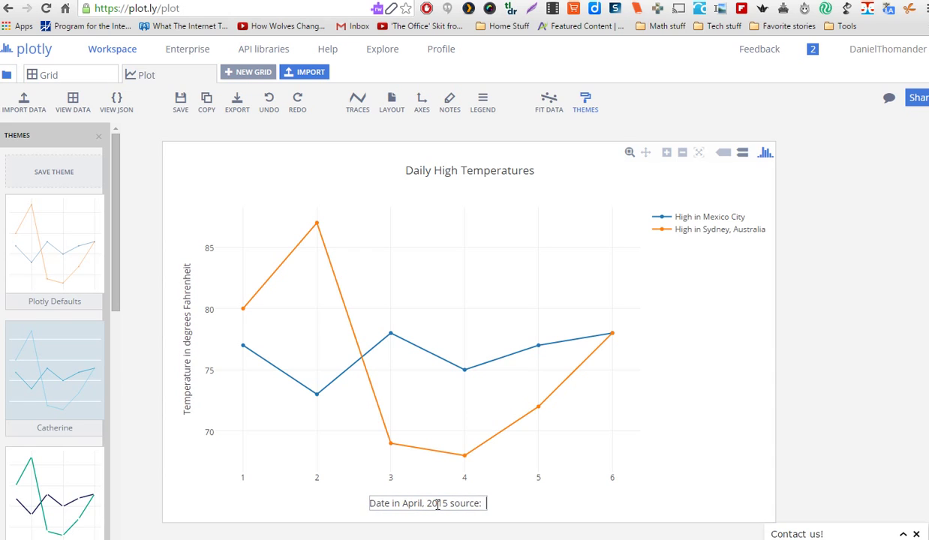
{"action": "type", "text": "erground"}
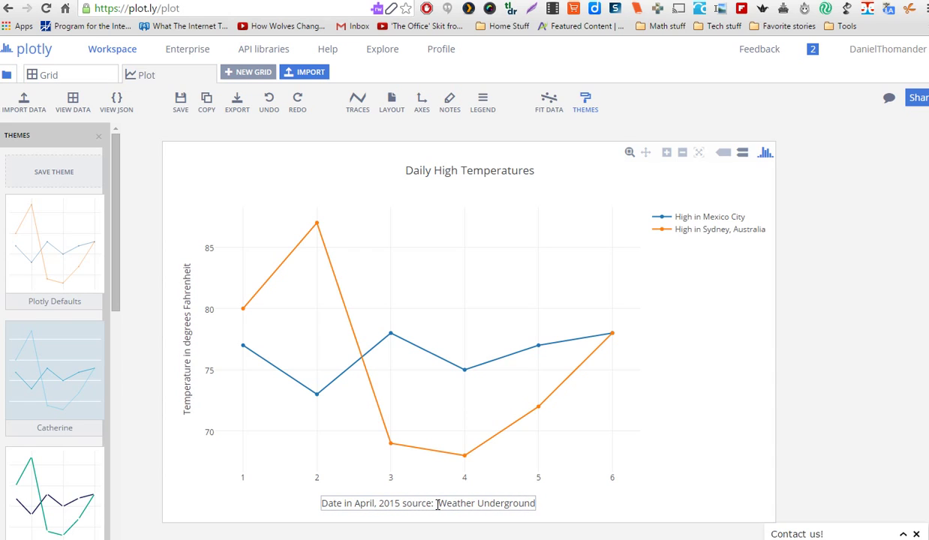
{"action": "key", "text": "Return"}
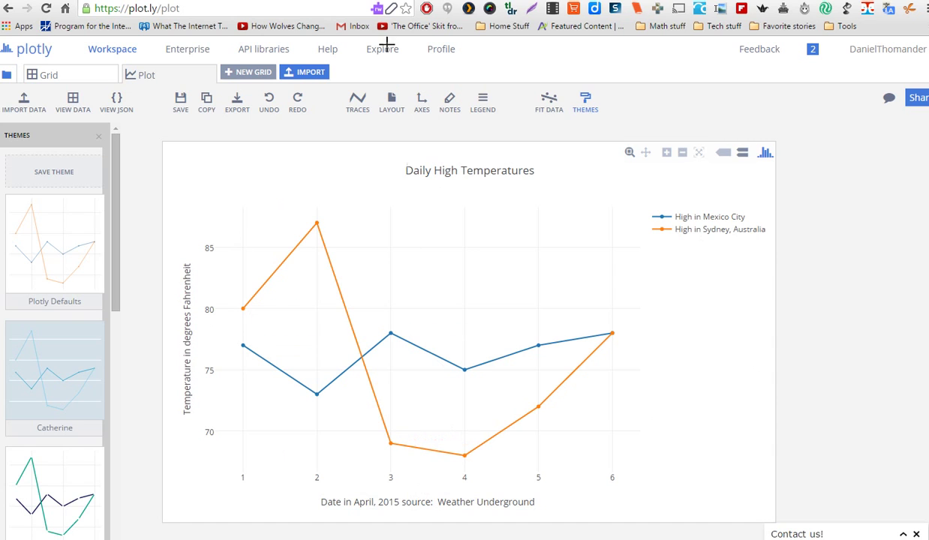
- Export the Daily High Temperatures plot as a PDF at its displayed size and download it
{"action": "left_click", "coordinate": [236, 101]}
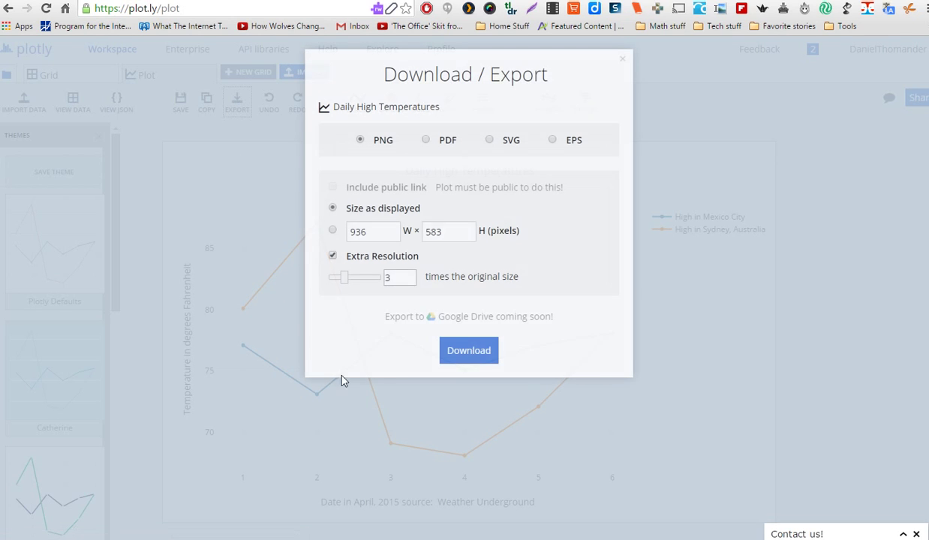
{"action": "left_click", "coordinate": [425, 141]}
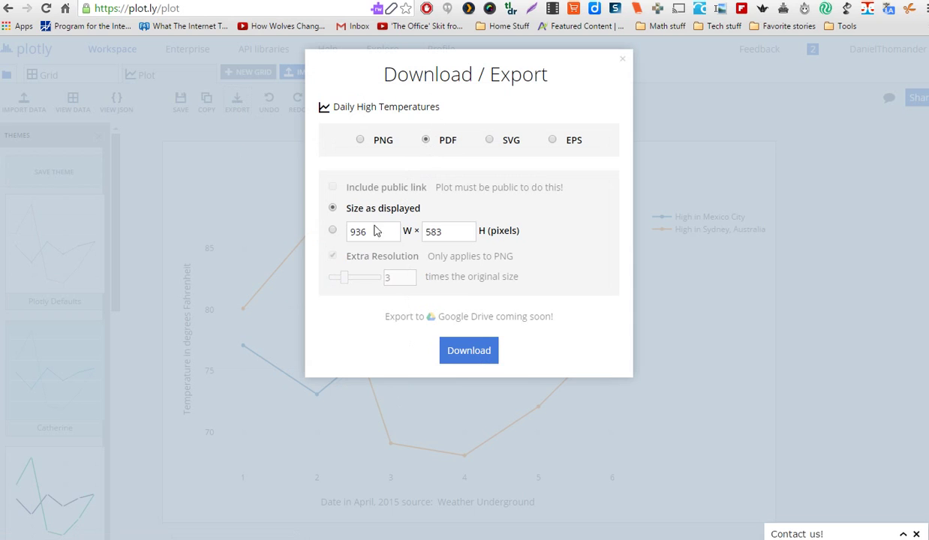
{"action": "left_click", "coordinate": [470, 356]}
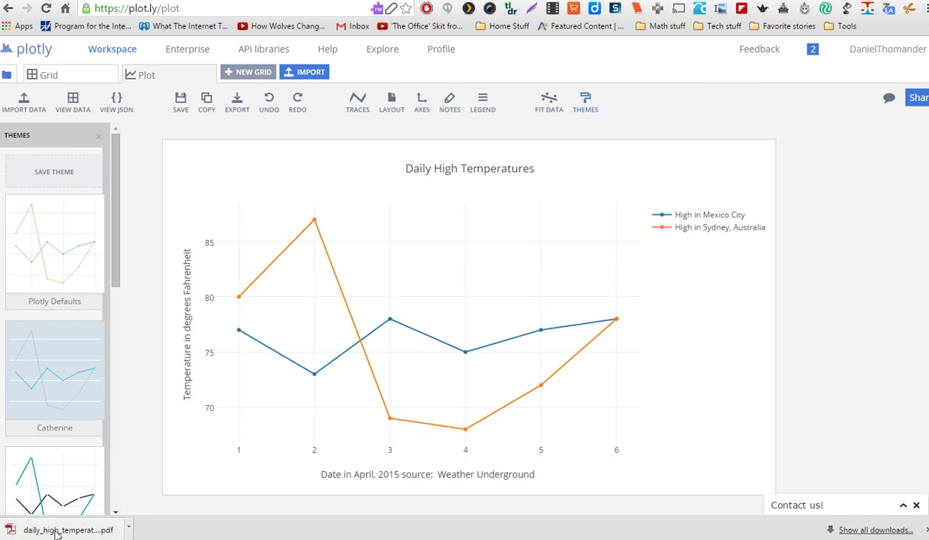
- Switch to Google Drive, upload the downloaded daily_high_temperatures.pdf to My Drive and open its preview
{"action": "key", "text": "ctrl+Tab"}
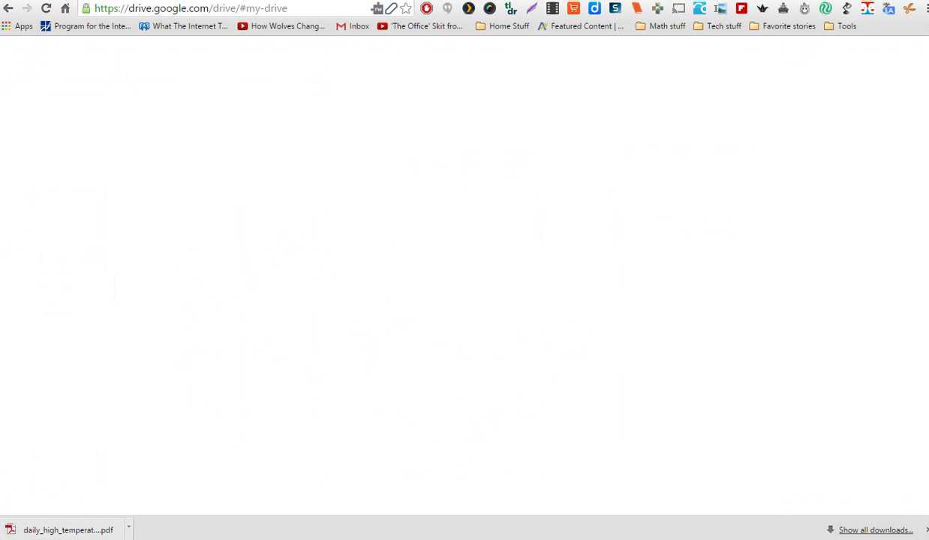
{"action": "left_click_drag", "start_coordinate": [159, 474], "coordinate": [553, 365]}
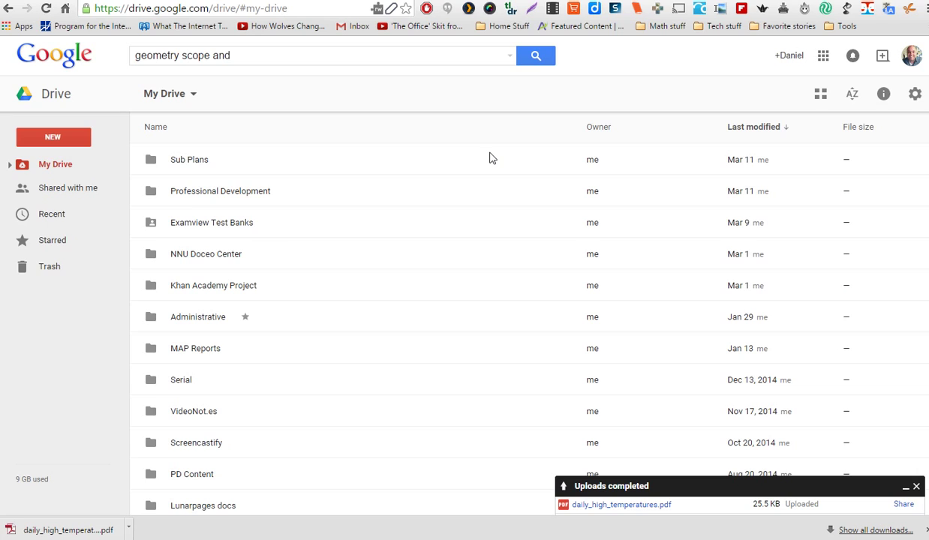
{"action": "left_click", "coordinate": [622, 504]}
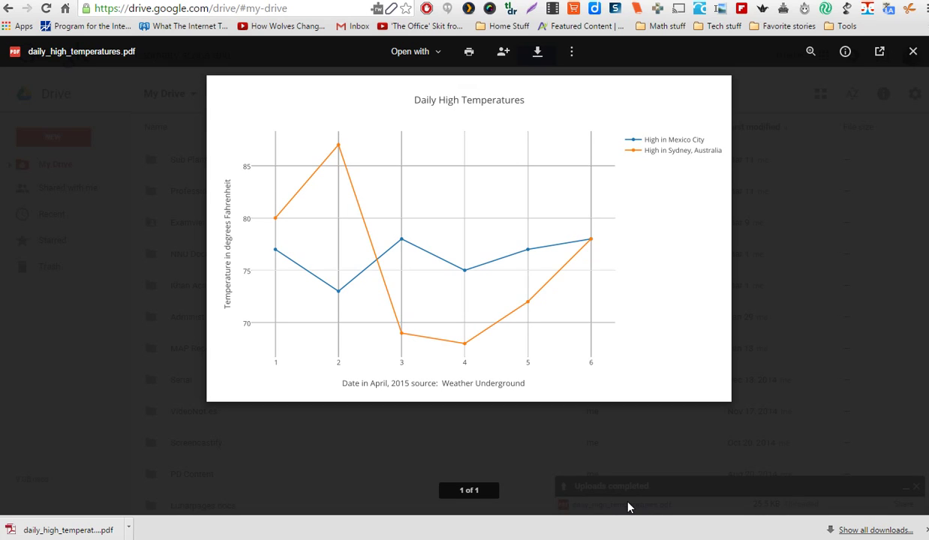
- Turn on link sharing for daily_high_temperatures.pdf and copy its shareable link
{"action": "left_click", "coordinate": [503, 52]}
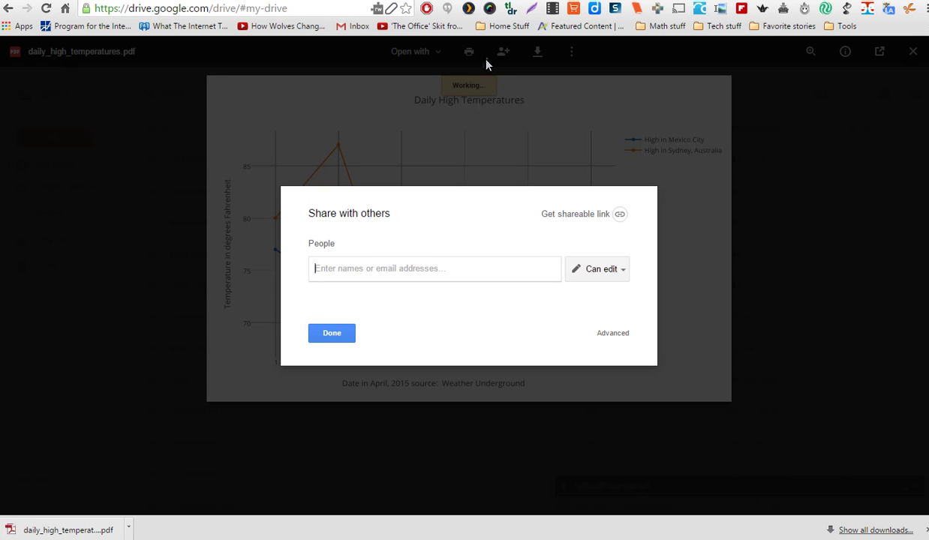
{"action": "left_click", "coordinate": [582, 216]}
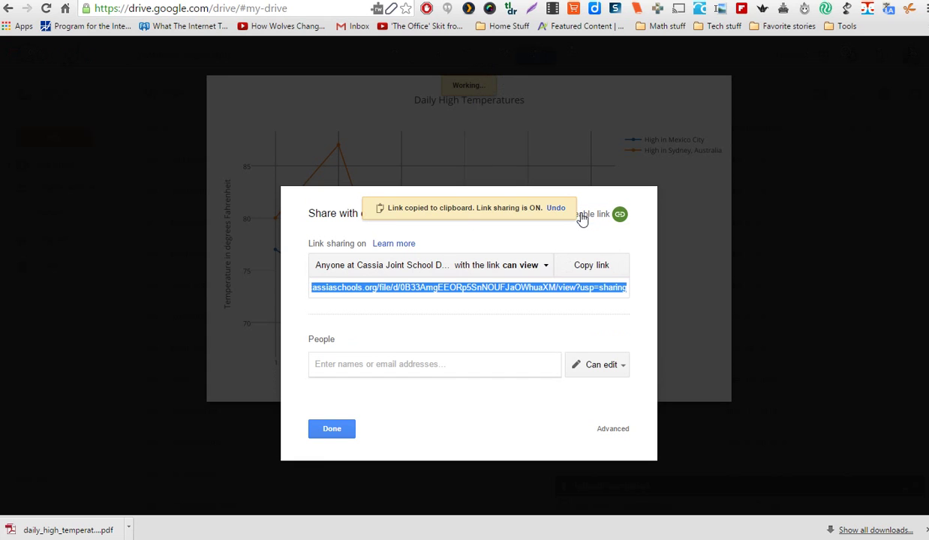
{"action": "left_click", "coordinate": [585, 266]}
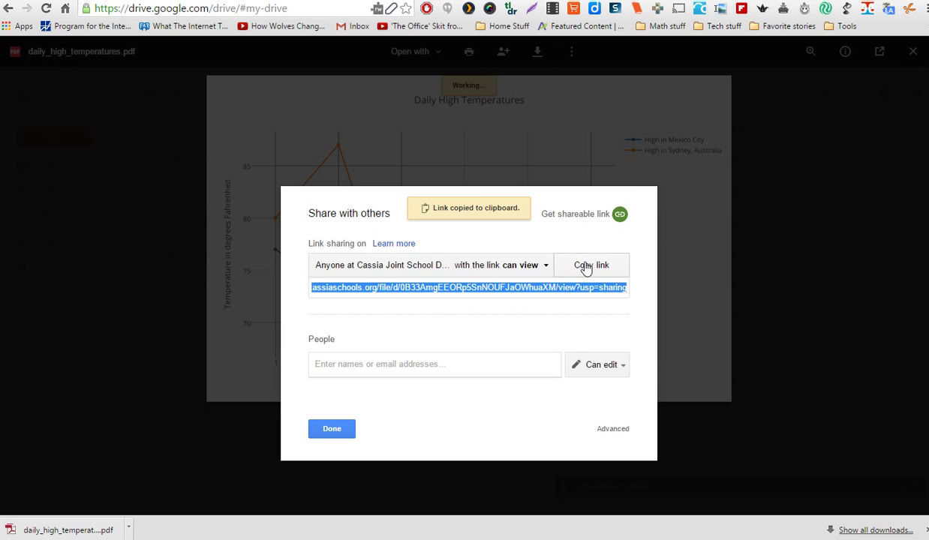
- Switch to Google Classroom and examine the completed student submissions for the "Create a Plot.ly Graph" assignment
{"action": "key", "text": "ctrl+Tab"}
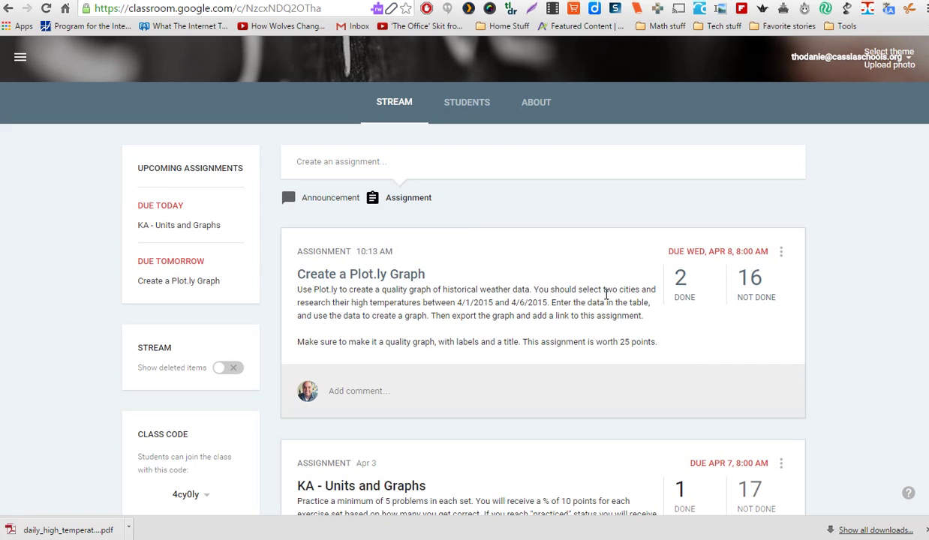
{"action": "left_click", "coordinate": [660, 288]}
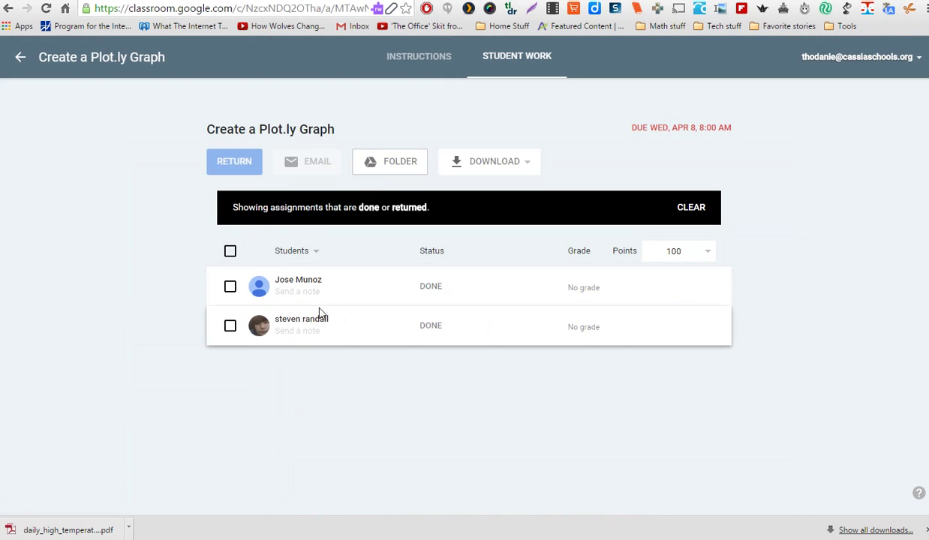
{"action": "left_click", "coordinate": [347, 279]}
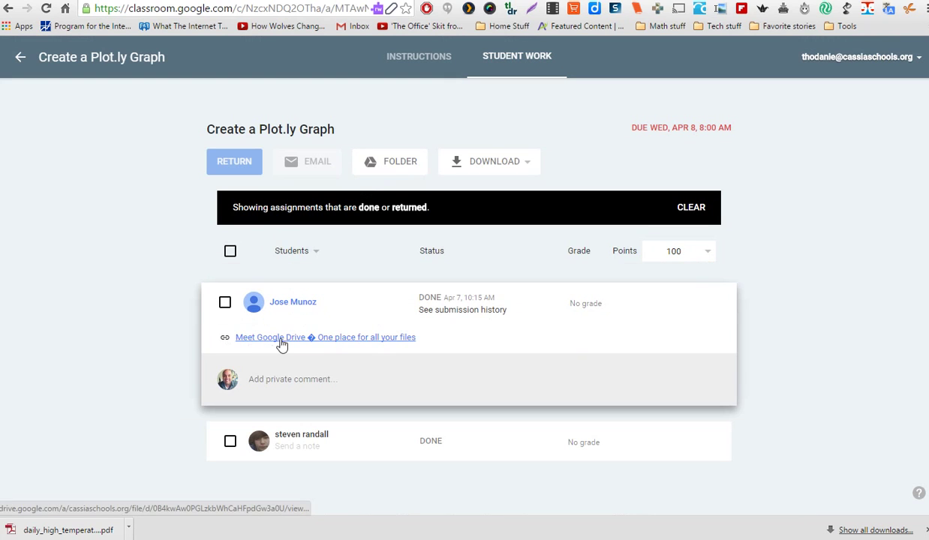
{"action": "left_click", "coordinate": [375, 441]}
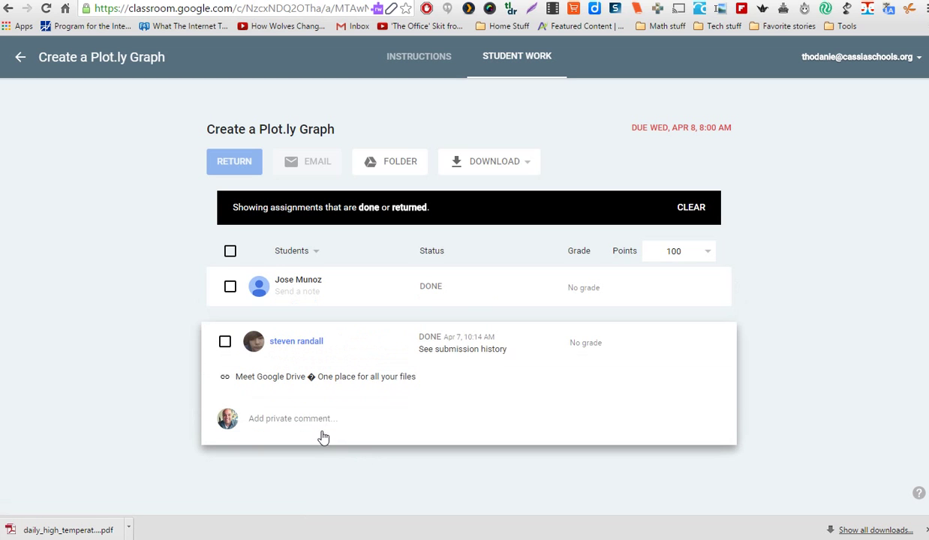
{"action": "left_click", "coordinate": [20, 56]}
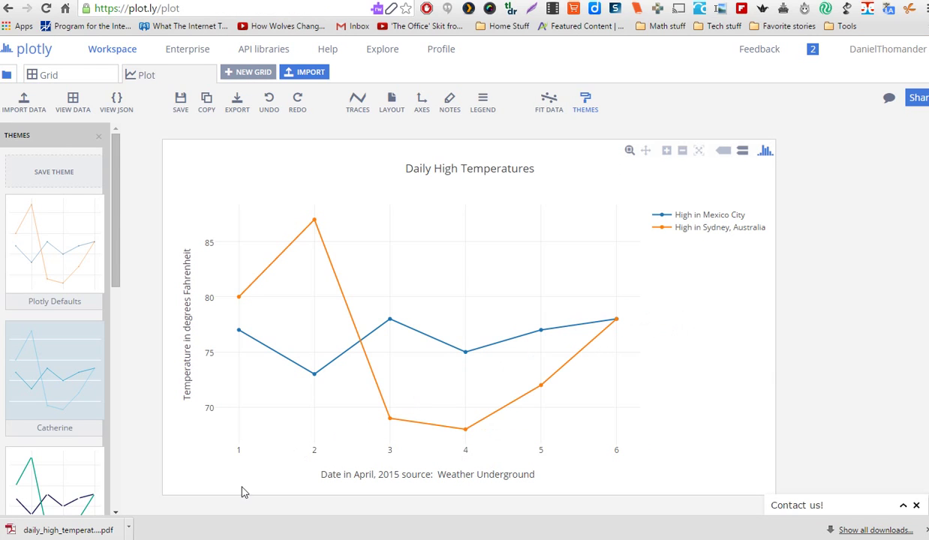
{"action": "key", "text": "alt+Tab"}
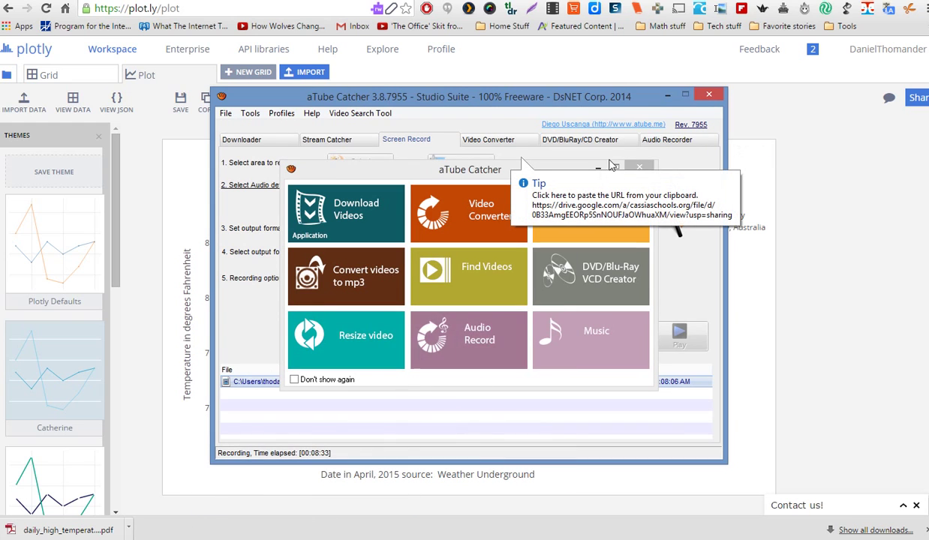
{"action": "left_click", "coordinate": [638, 167]}
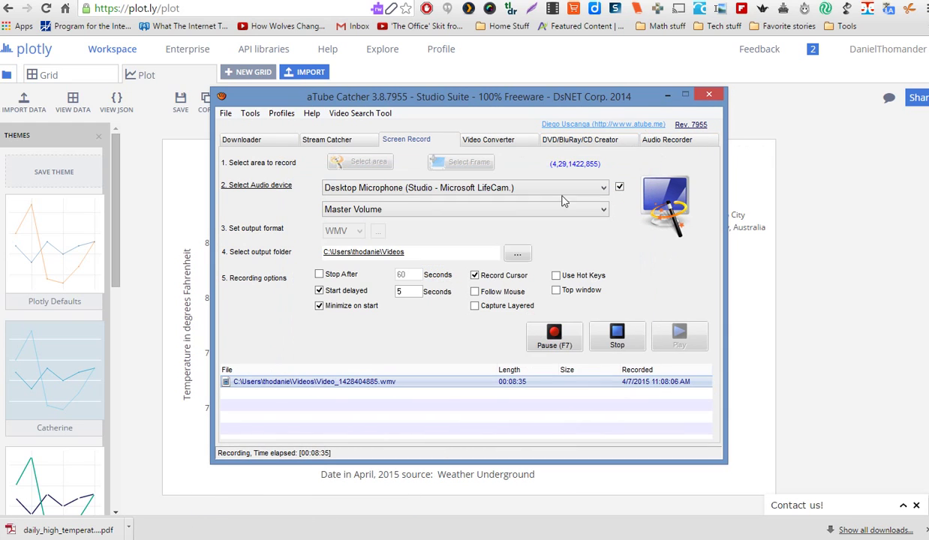